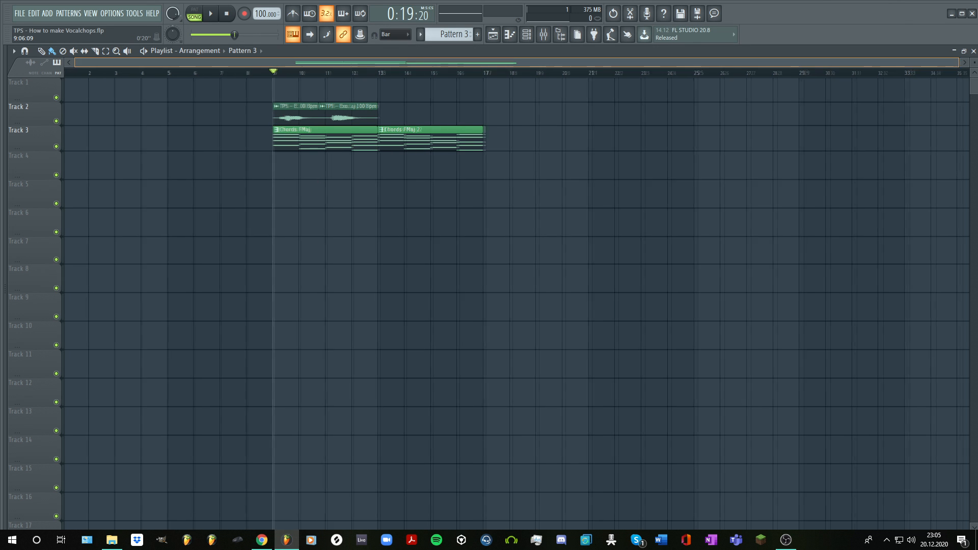
Step: Play back the vocal and chord clips from bar 9 of the arrangement and stop
scroll(292, 63, up, 1)
key(space)
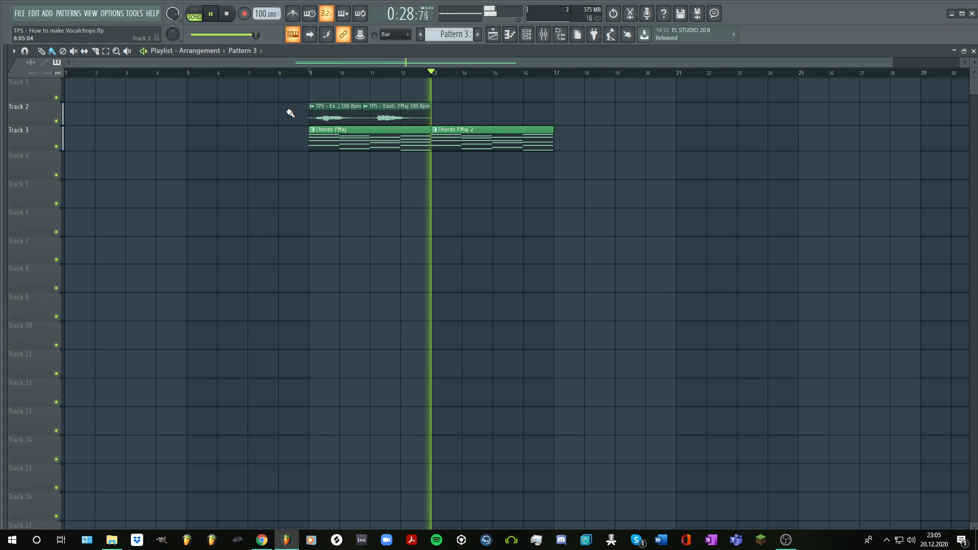
key(space)
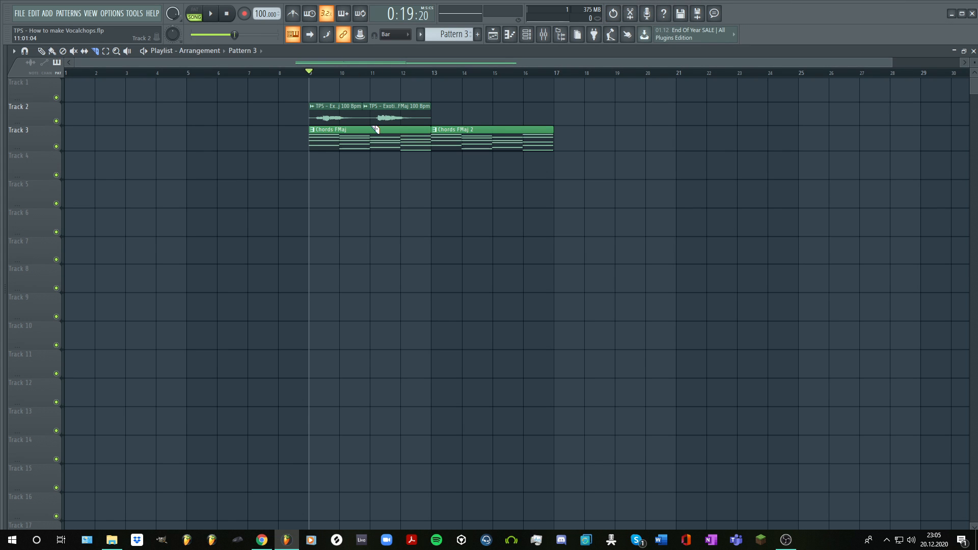
Step: Undo the split of the vocal clip on Track 2 and switch to the paint tool
key(ctrl+z)
key(b)
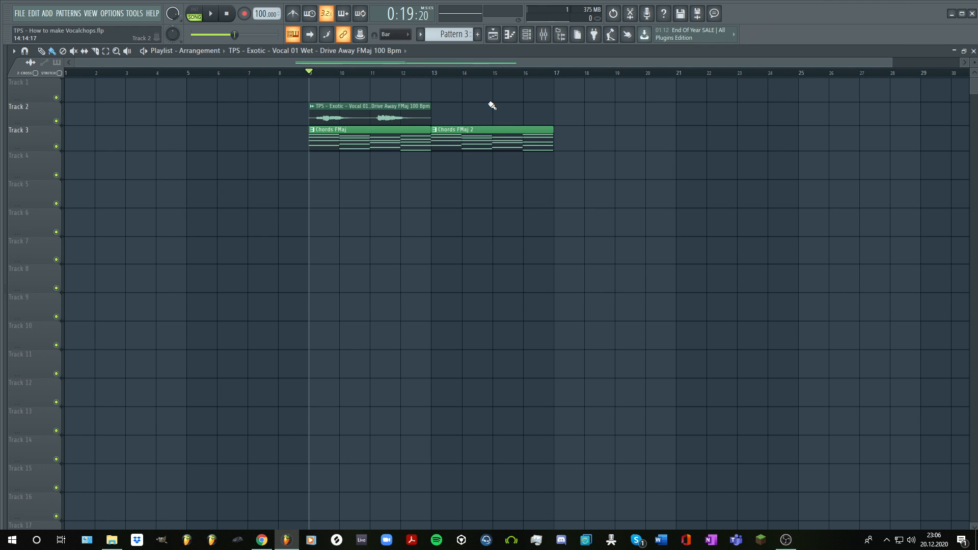
Step: Open the sliced dry vocal's piano roll and delete all of its slice notes
click(528, 37)
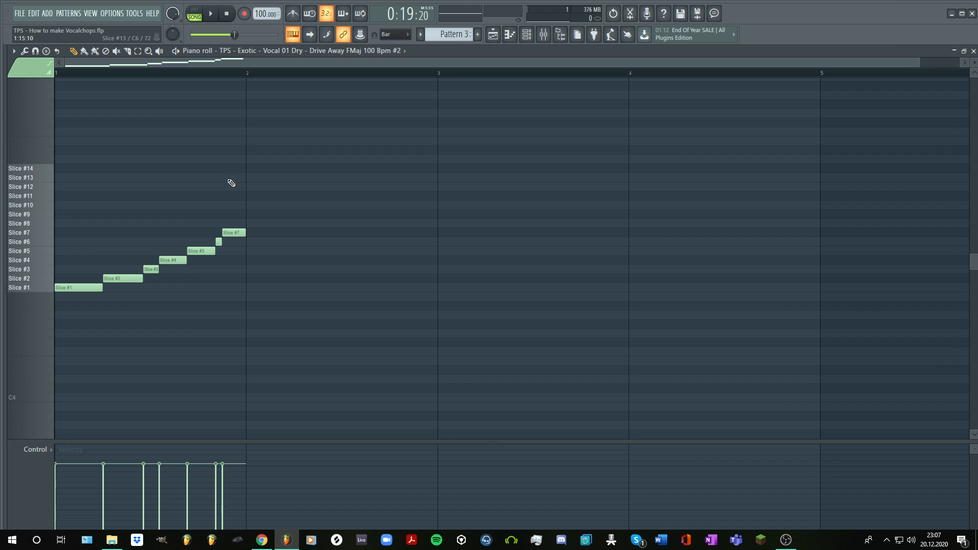
key(ctrl+a)
key(Delete)
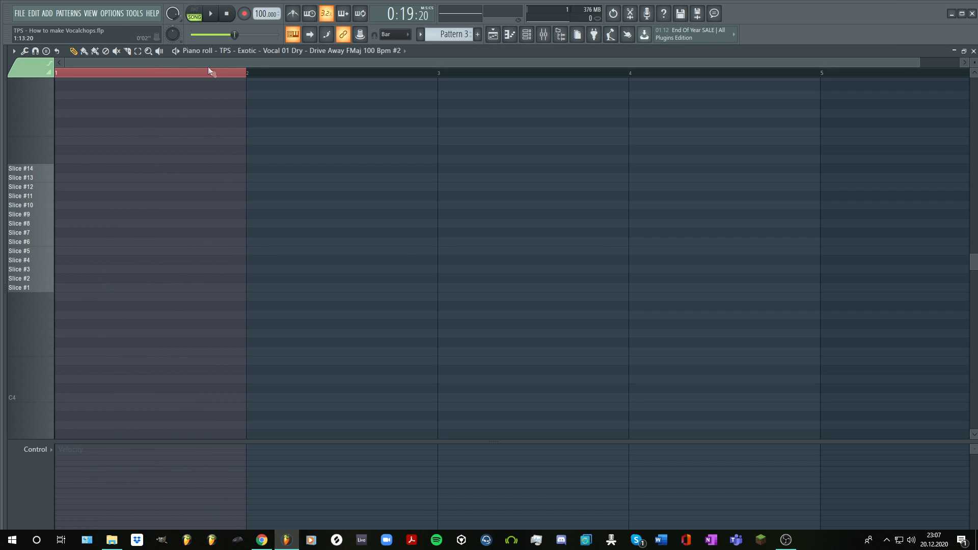
Step: Audition Slice #12 and place a Slice #12 note at the start of bar 1
scroll(208, 66, up, 2)
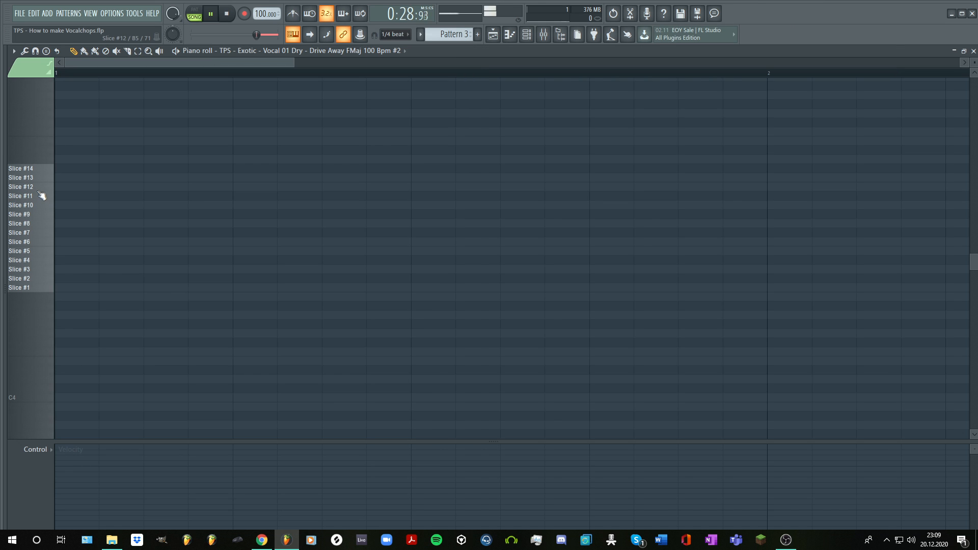
click(42, 187)
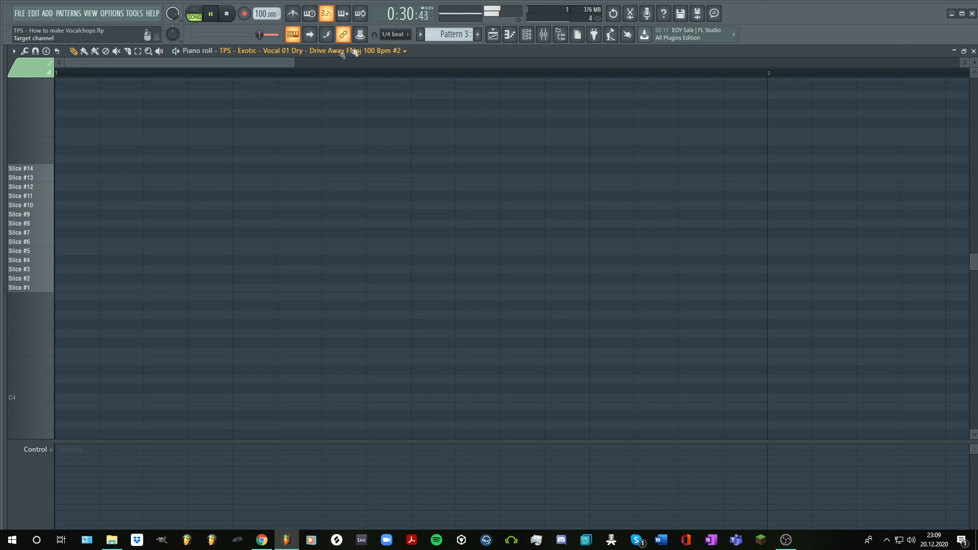
click(58, 187)
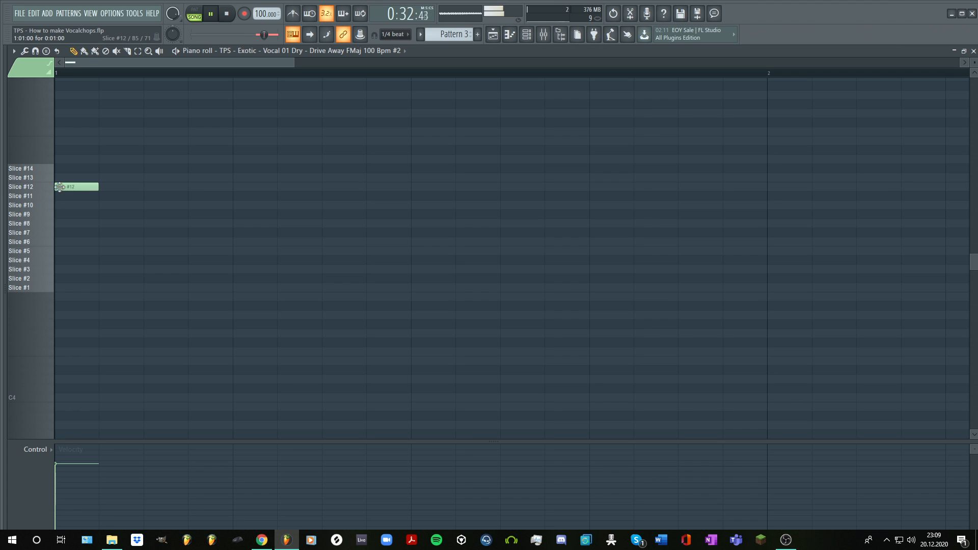
Step: Audition other slices and try a Slice #7 note on the third step of bar 1 during playback
click(43, 192)
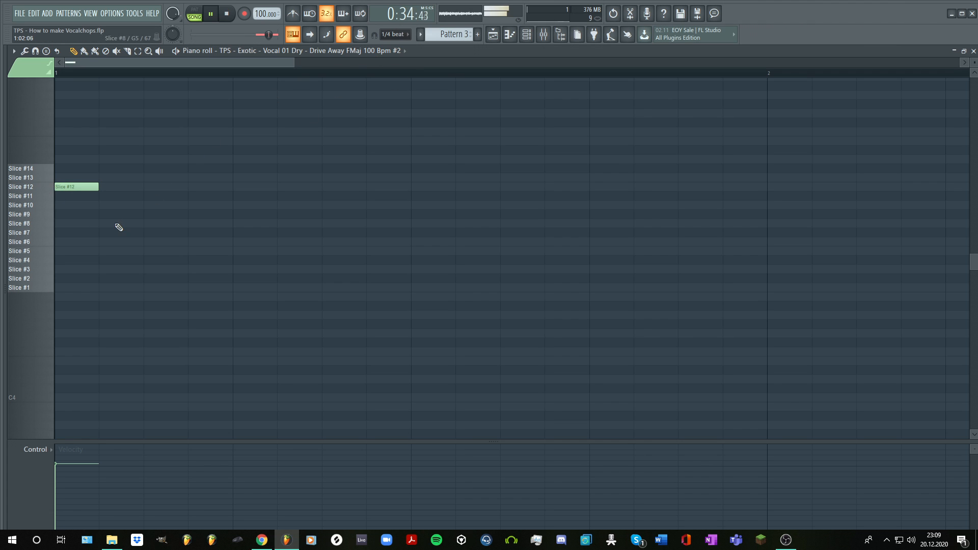
click(42, 224)
click(42, 233)
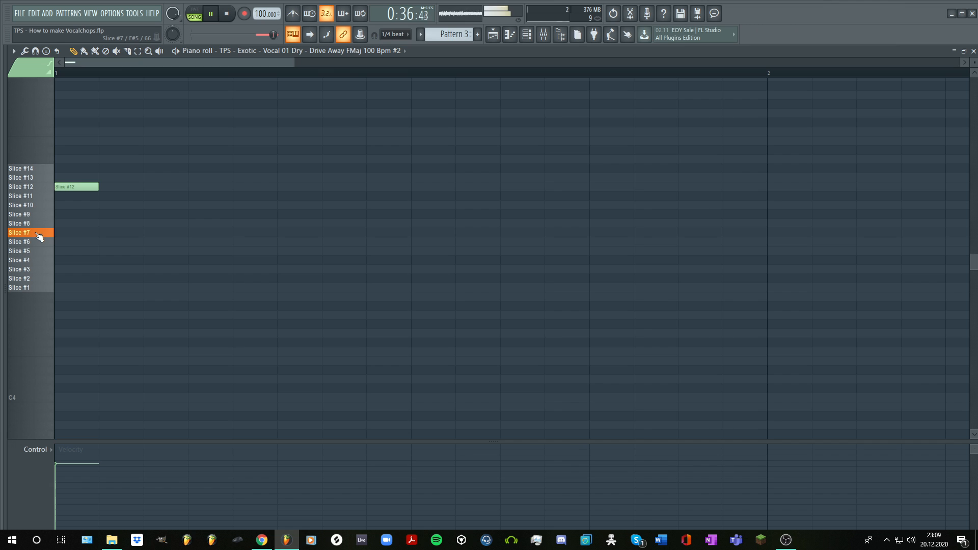
click(145, 232)
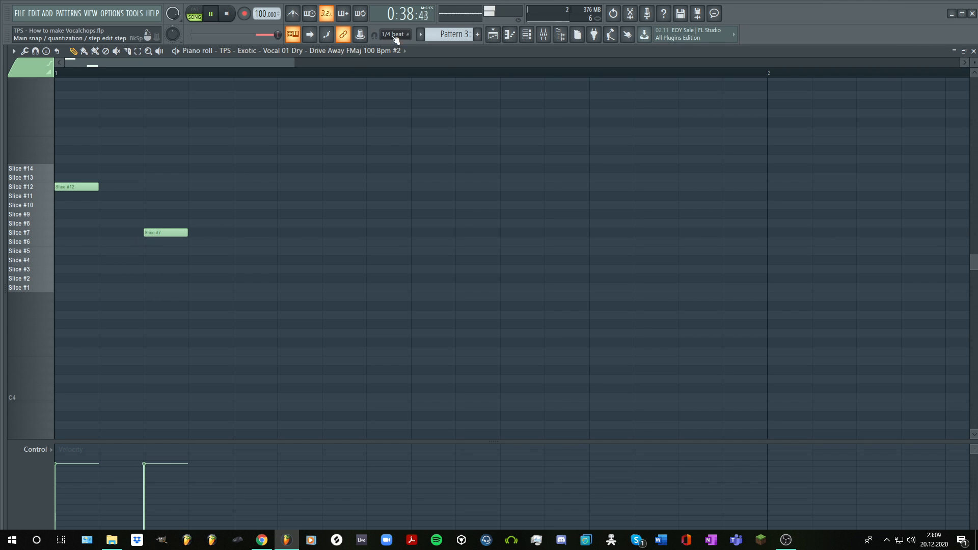
key(space)
key(space)
scroll(89, 62, down, 1)
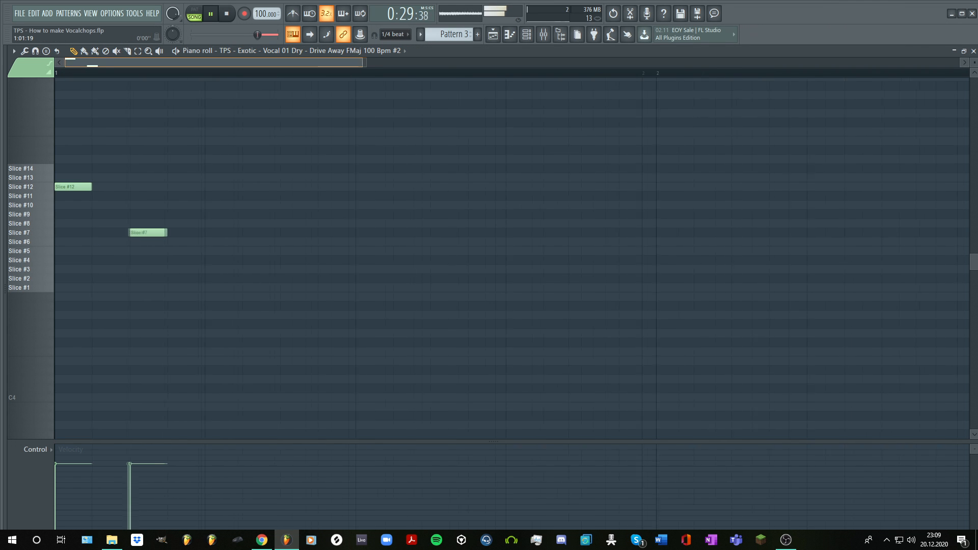
key(space)
Step: Place a Pattern 3 clip at bar 13 on Track 1 of the playlist, removing the wrongly placed vocal clip
click(492, 34)
click(360, 89)
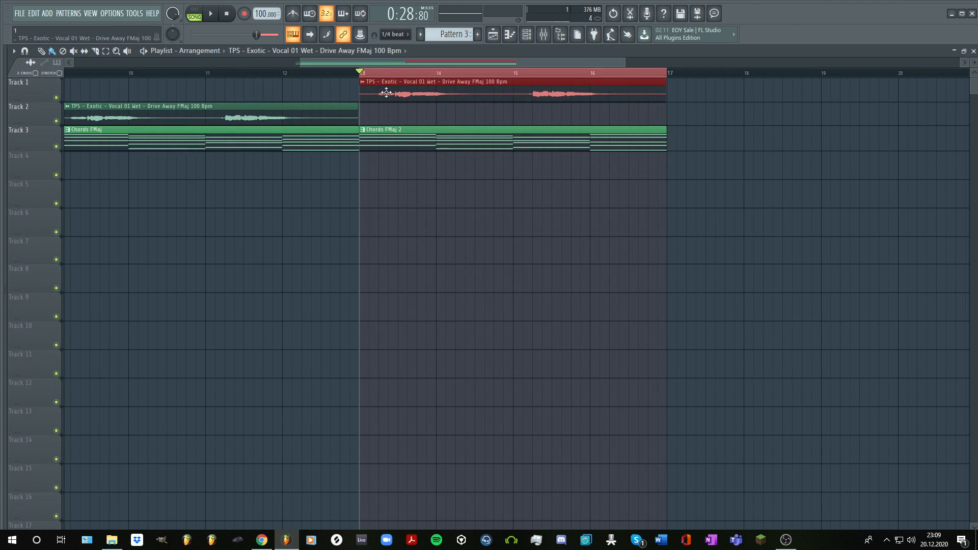
right_click(385, 92)
click(449, 34)
click(359, 91)
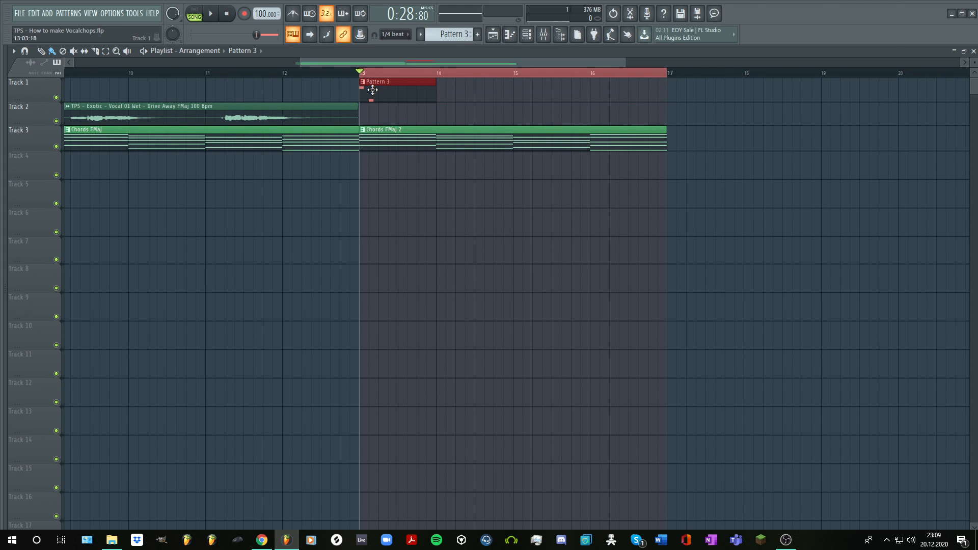
Step: Open the Pattern 3 clip's piano roll, play it, and delete the Slice #7 note
double_click(367, 91)
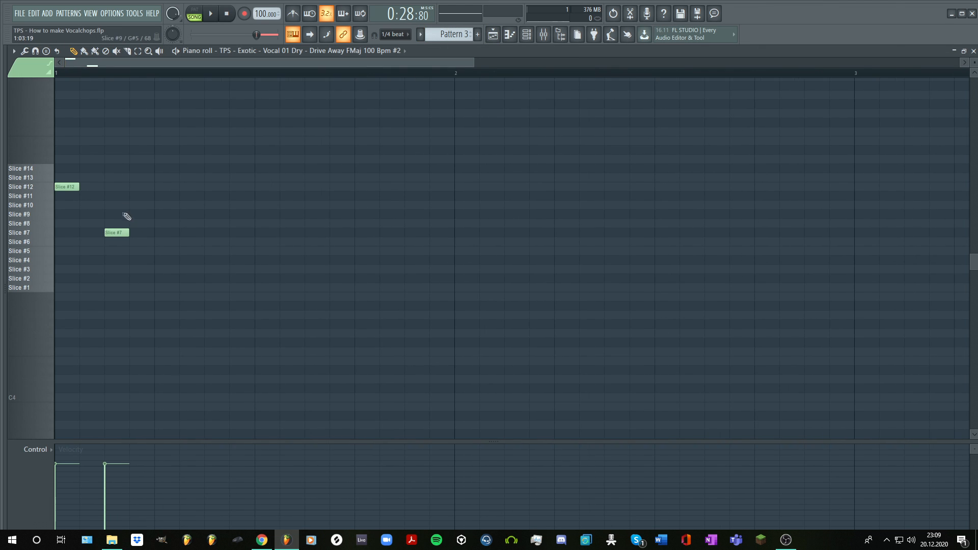
key(space)
key(space)
right_click(122, 233)
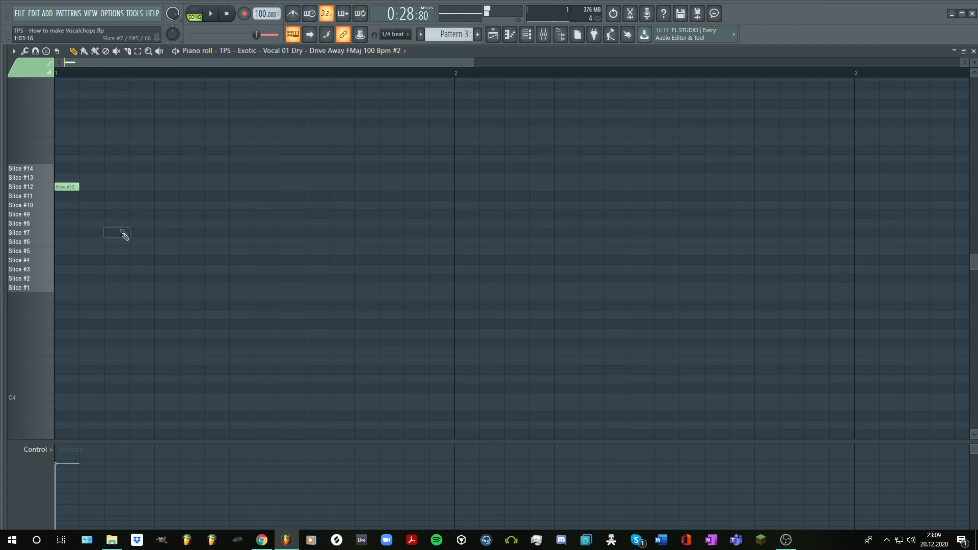
Step: Lengthen the Slice #12 note at the start of bar 1 to one full beat and play it back
key(space)
key(space)
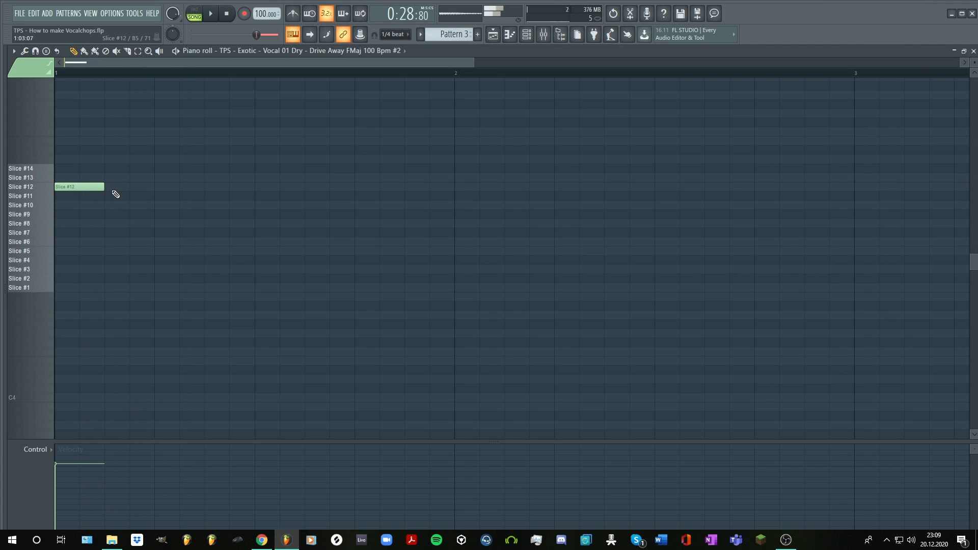
drag(105, 187, 154, 187)
key(space)
scroll(216, 75, down, 2)
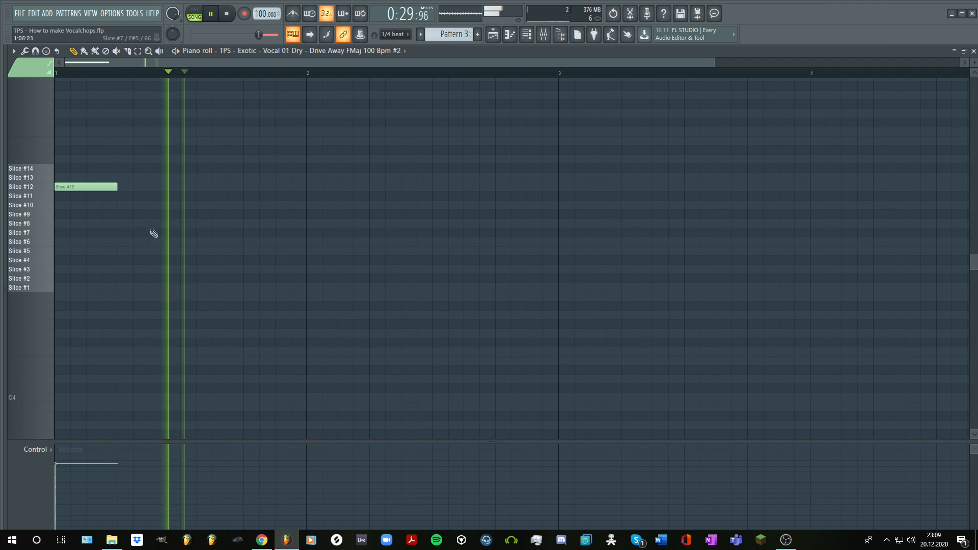
Step: Add two short Slice #7 notes at steps 7 and 10 of bar 1, each about two steps long
click(155, 214)
click(37, 215)
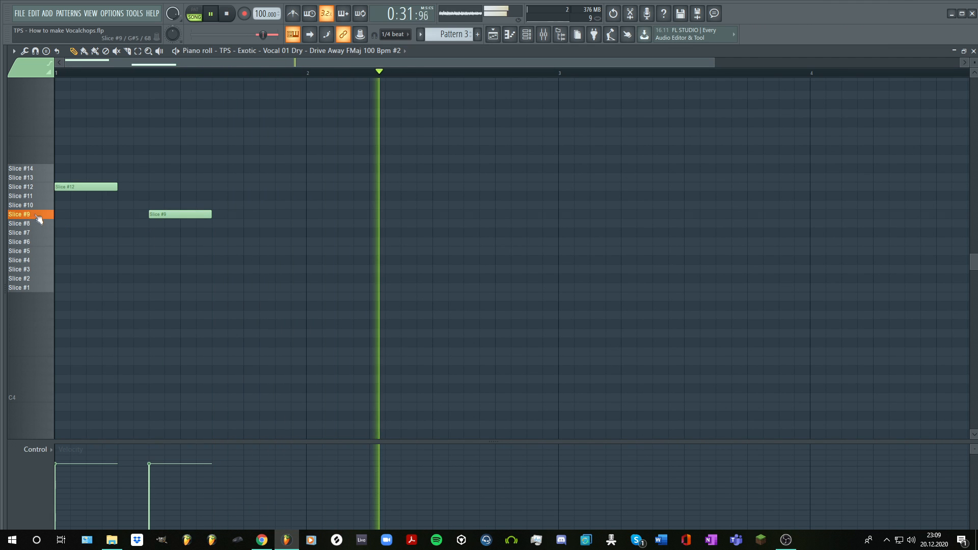
drag(162, 215, 182, 232)
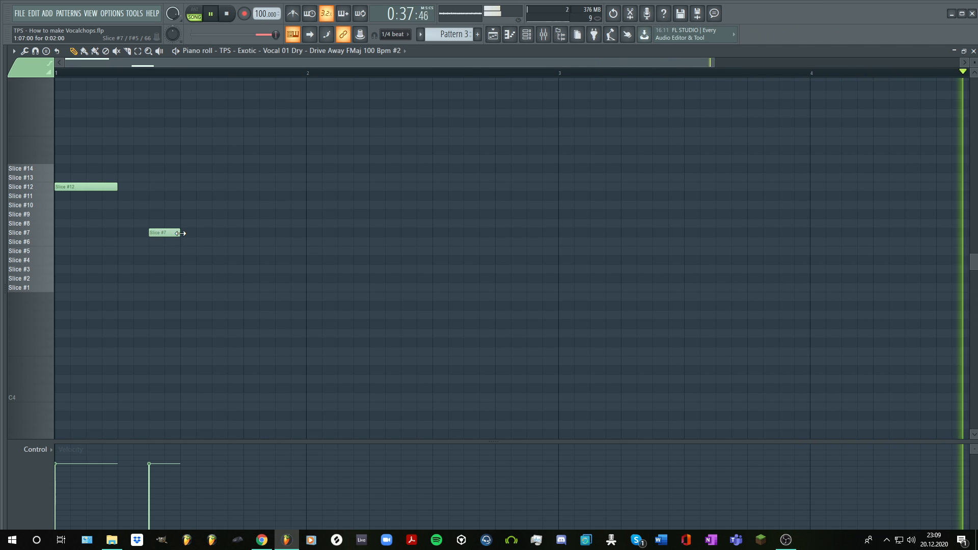
click(214, 233)
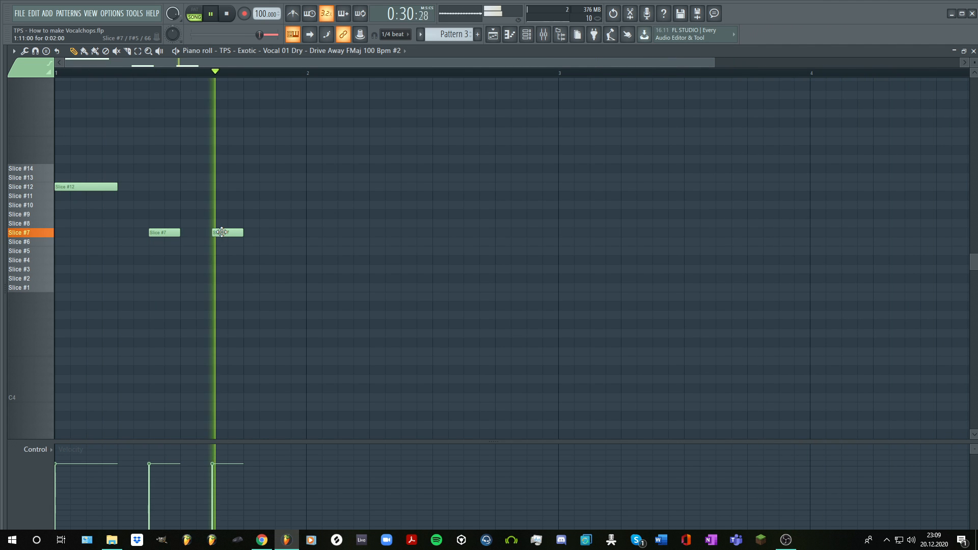
drag(236, 233, 176, 233)
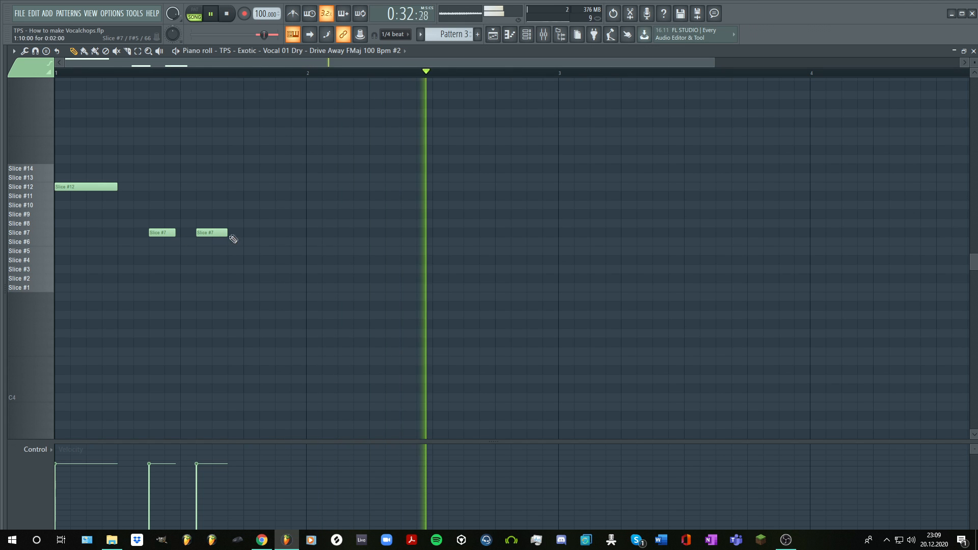
Step: Audition the lower slices and add a three-step Slice #5 note at step 13 of bar 1
click(42, 265)
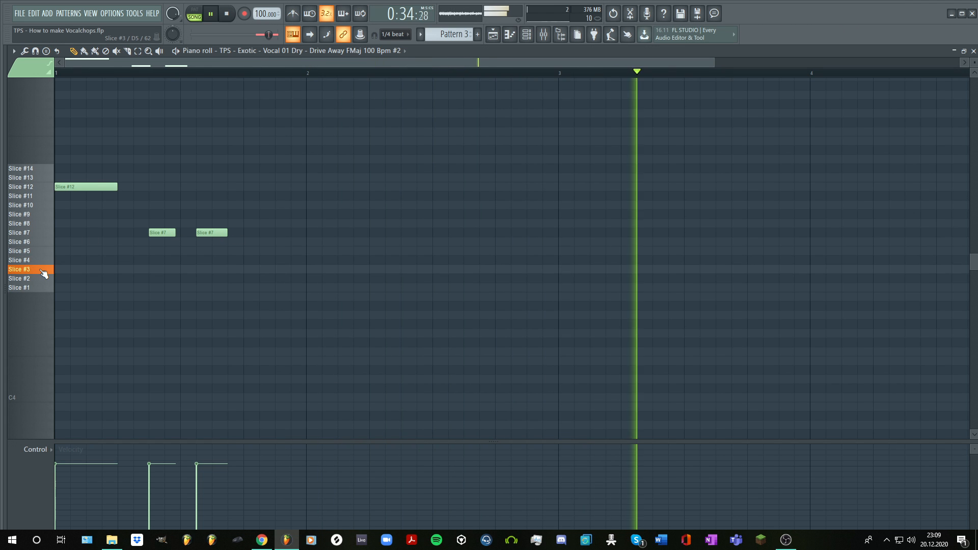
click(43, 253)
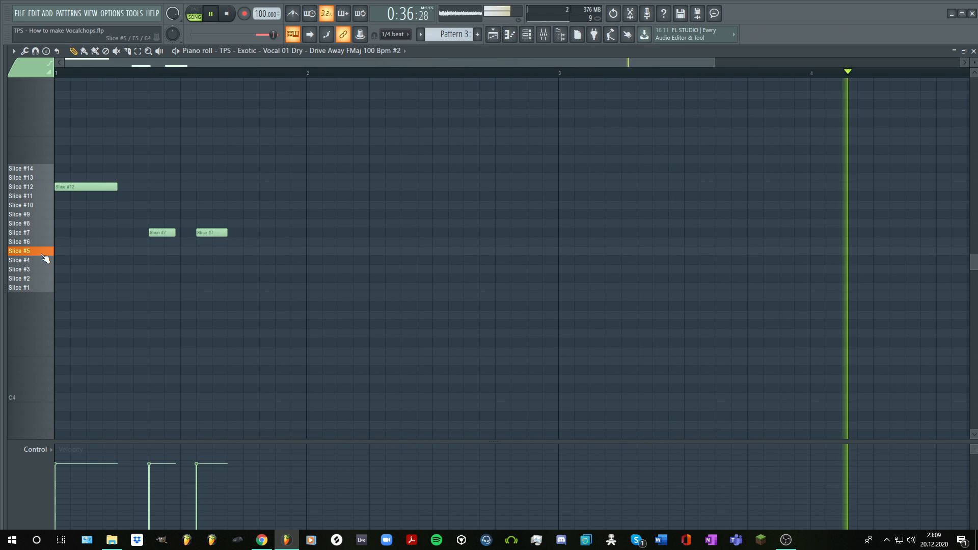
click(247, 251)
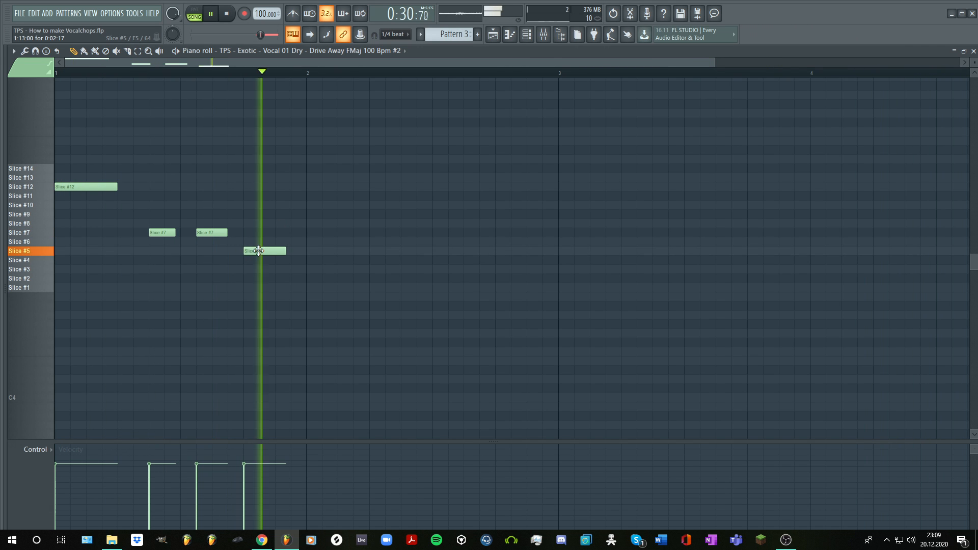
drag(286, 251, 291, 251)
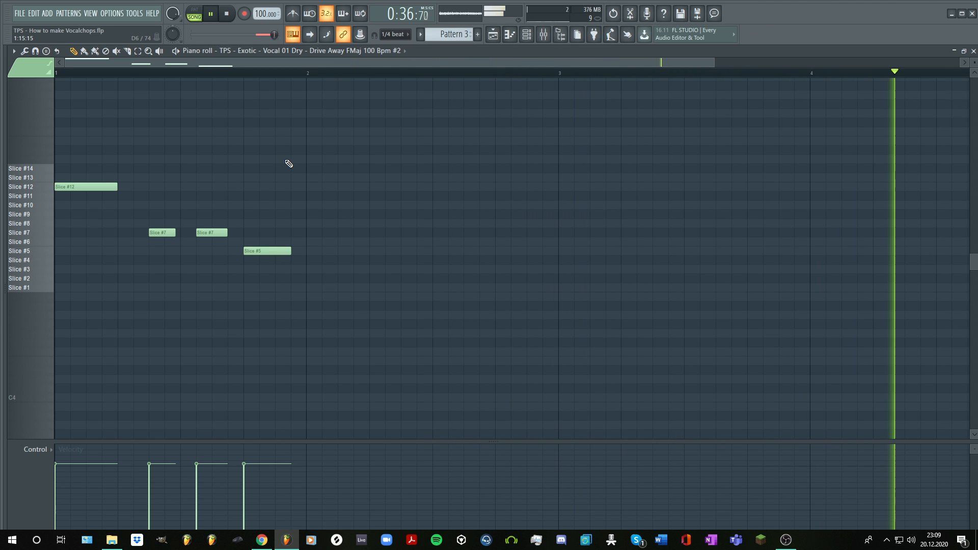
key(space)
key(space)
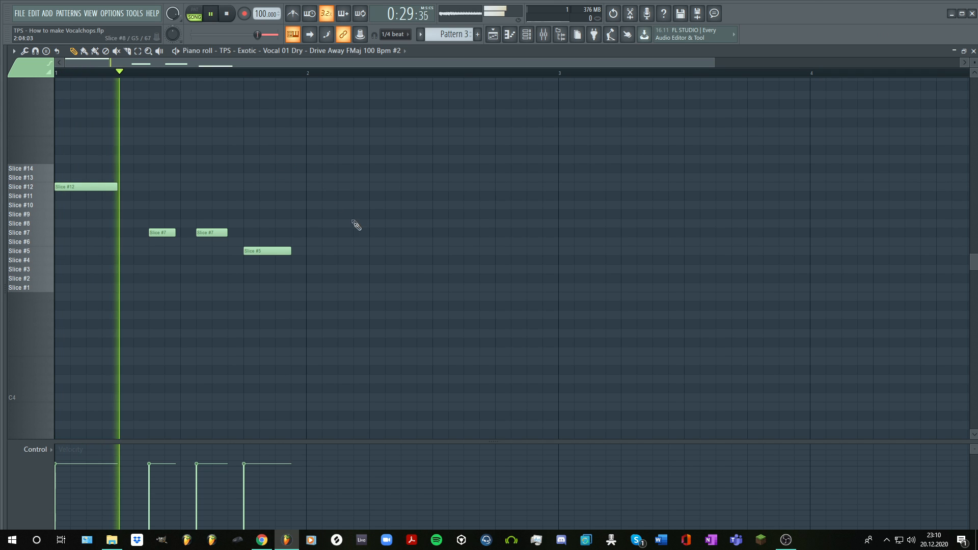
Step: Add a short Slice #10 note at step 7 of bar 2, about two steps long
click(407, 215)
drag(439, 217, 439, 207)
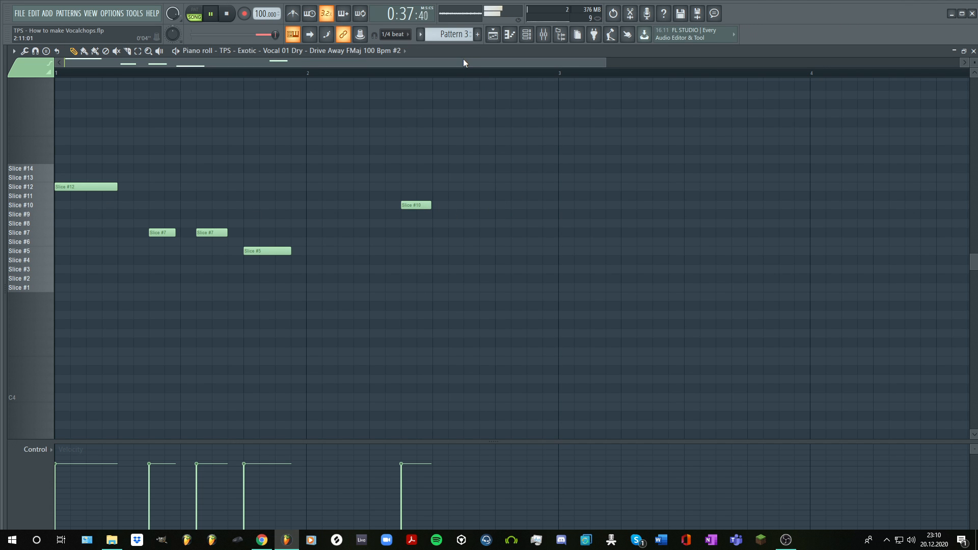
scroll(463, 60, down, 2)
key(space)
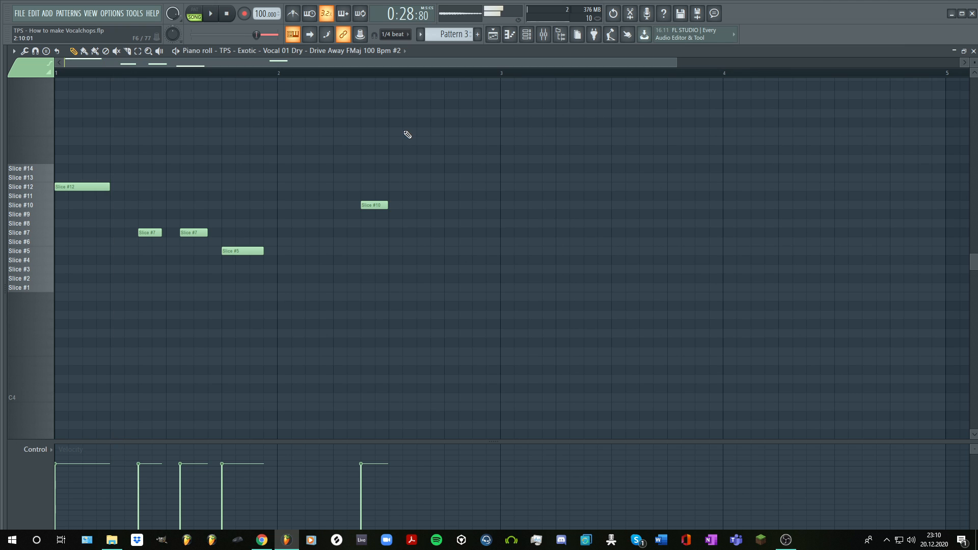
Step: Add a three-step Slice #7 note at step 10 of bar 2 and a Slice #9 note at step 13
click(404, 234)
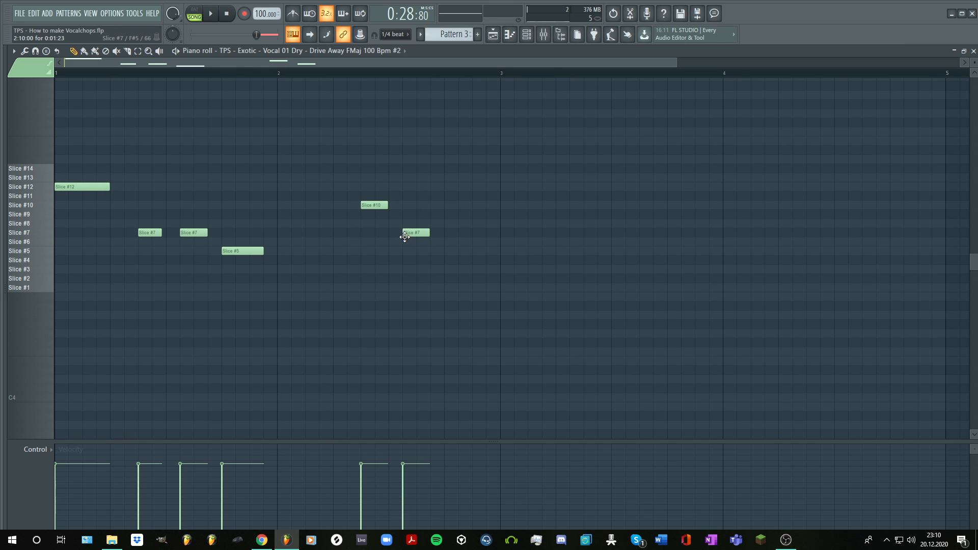
drag(427, 233, 443, 233)
click(450, 215)
key(space)
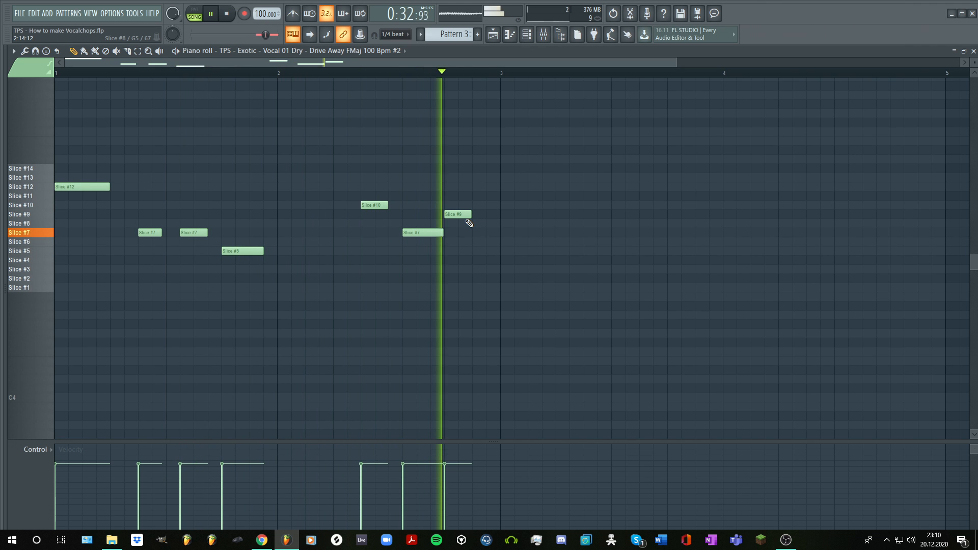
Step: Move the step 10 note of bar 2 to Slice #5, and move the step 13 note to Slice #7, lengthening it to about three steps
key(space)
drag(420, 232, 408, 251)
key(space)
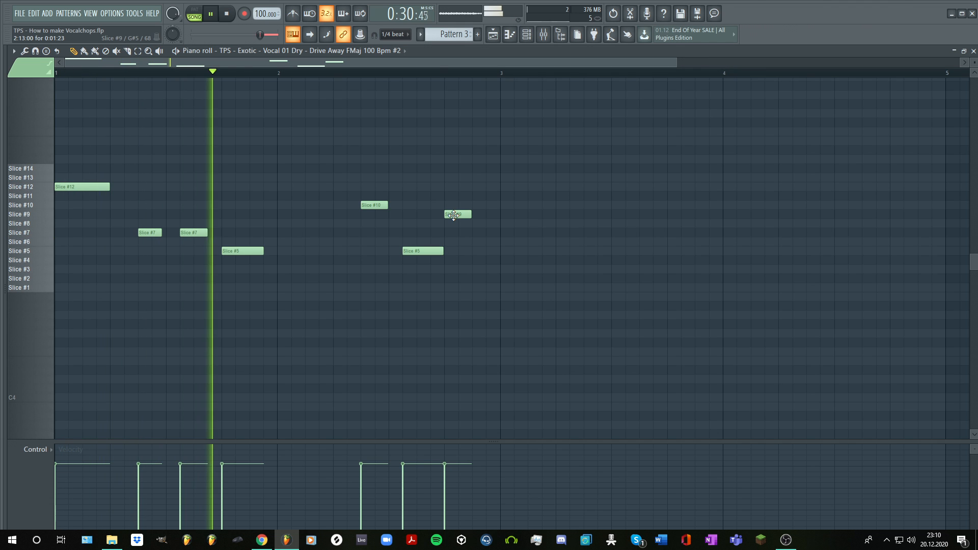
drag(454, 215, 457, 233)
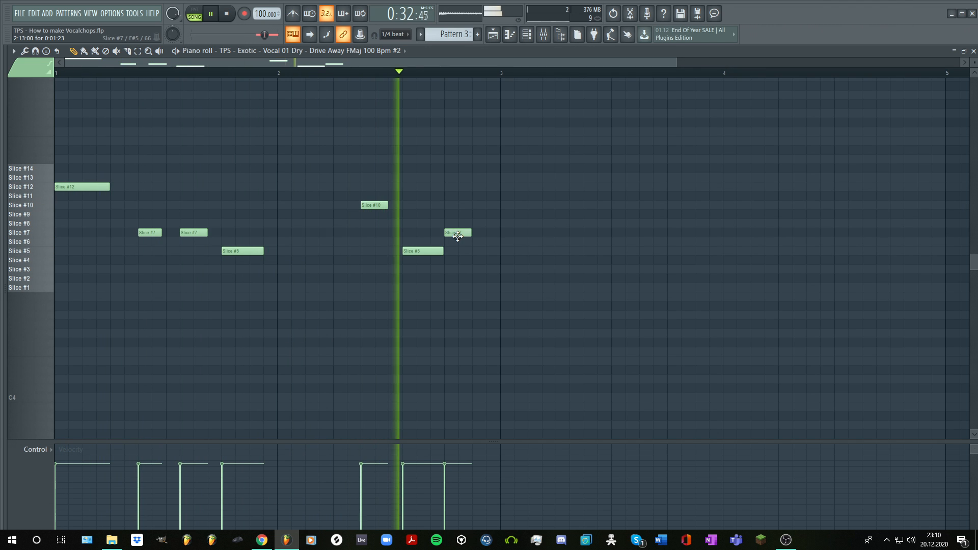
key(space)
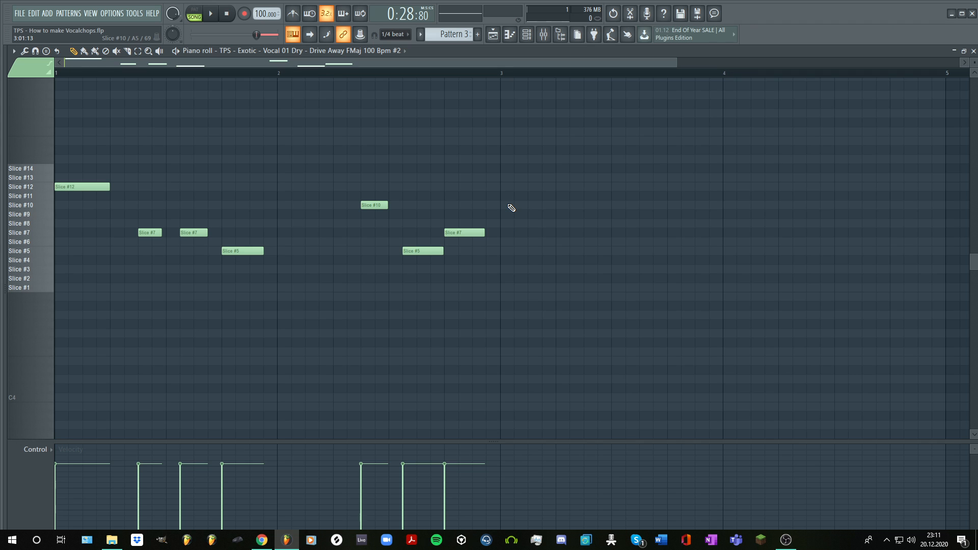
Step: Add a Slice #12 note about three steps long at the start of bar 3 and start playback
click(512, 187)
key(space)
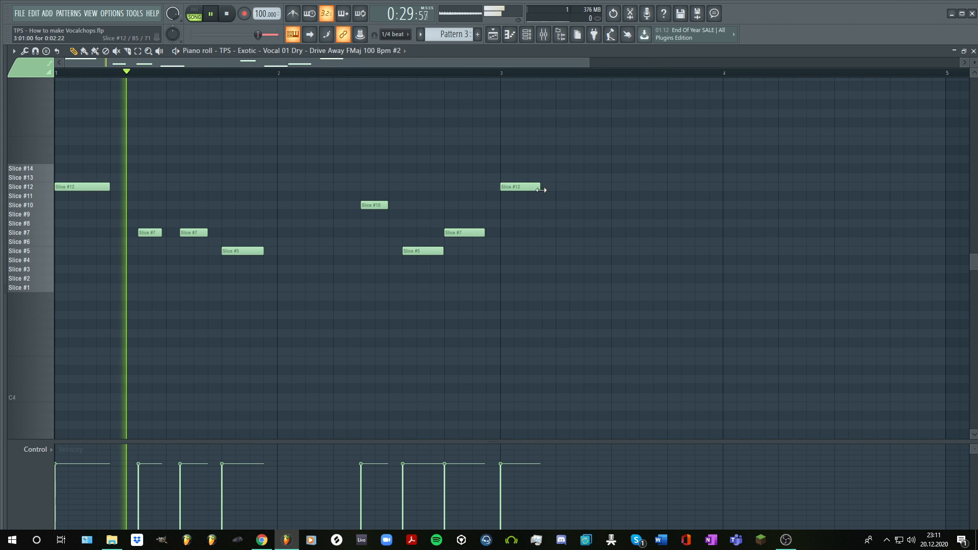
Step: Lengthen the bar 3 Slice #12 note slightly, and add a Slice #13 note about half a step long at step 5
drag(546, 187, 550, 186)
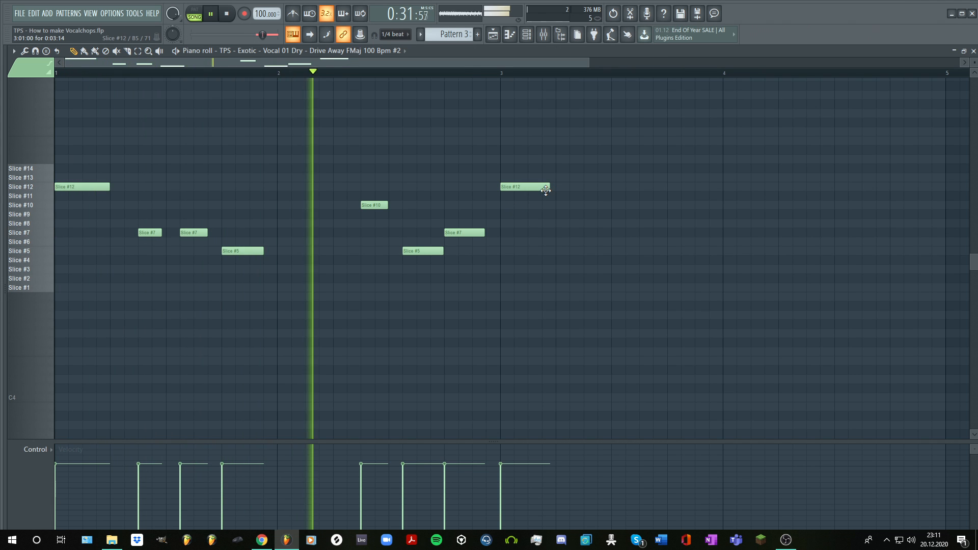
click(559, 169)
drag(602, 169, 561, 170)
key(space)
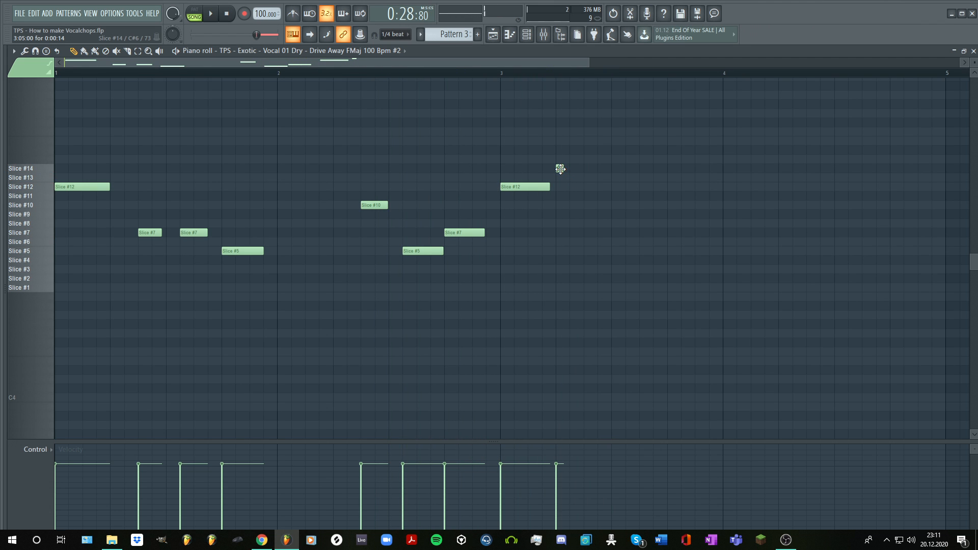
drag(558, 168, 559, 177)
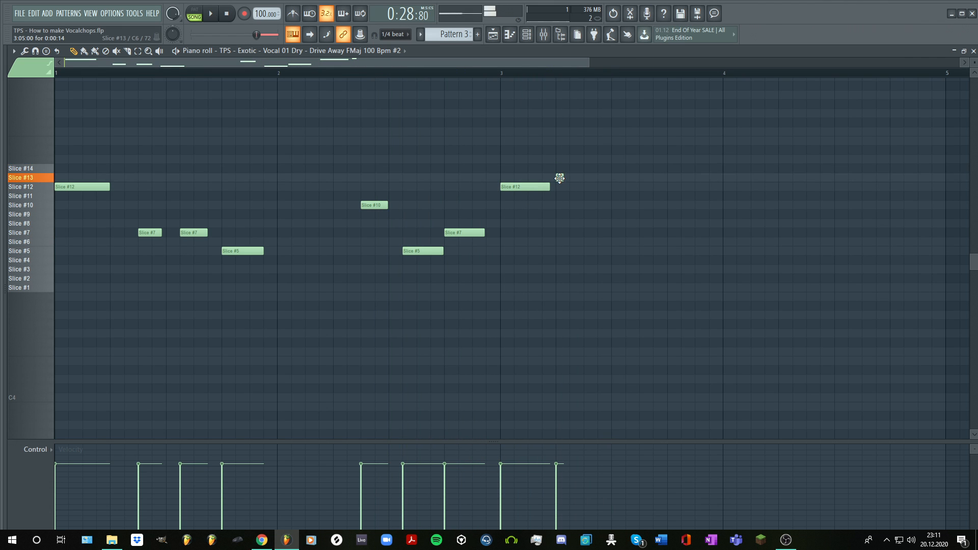
Step: Adjust the pitch of the short Slice #13 note in bar 3 through its note properties, and play back the melody
double_click(559, 177)
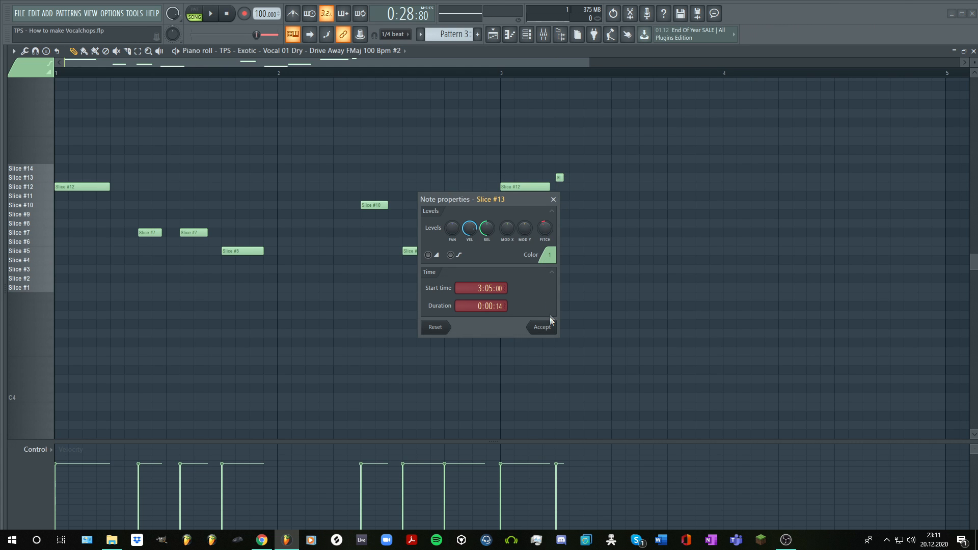
scroll(551, 333, down, 1)
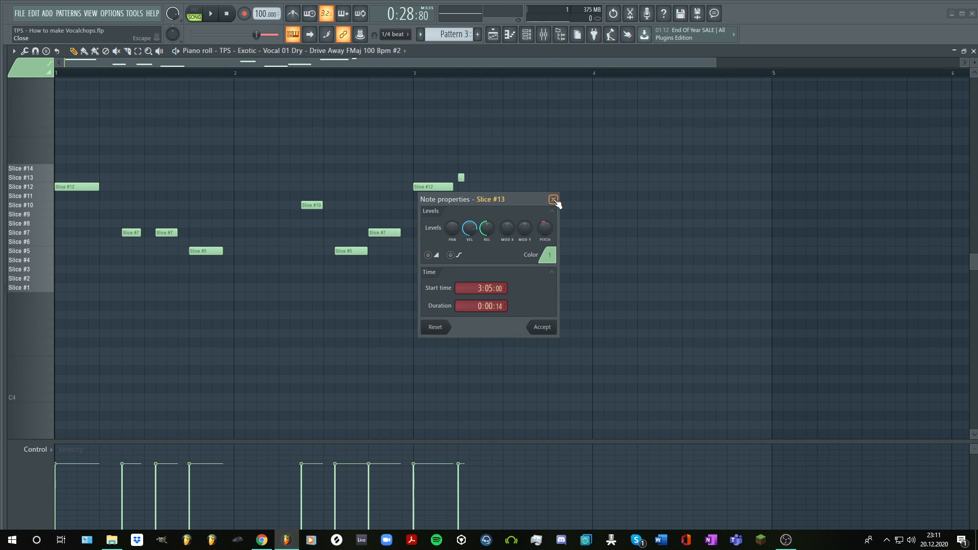
click(545, 330)
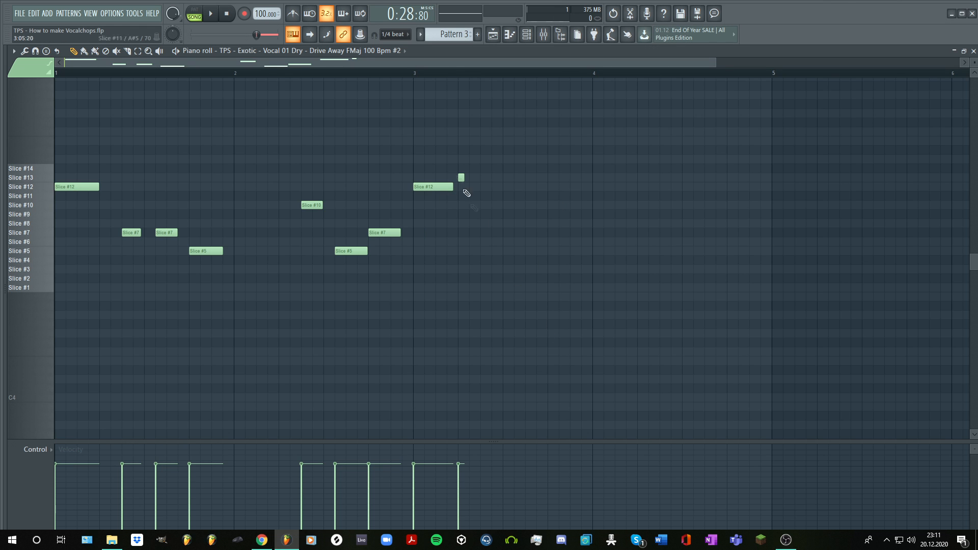
key(space)
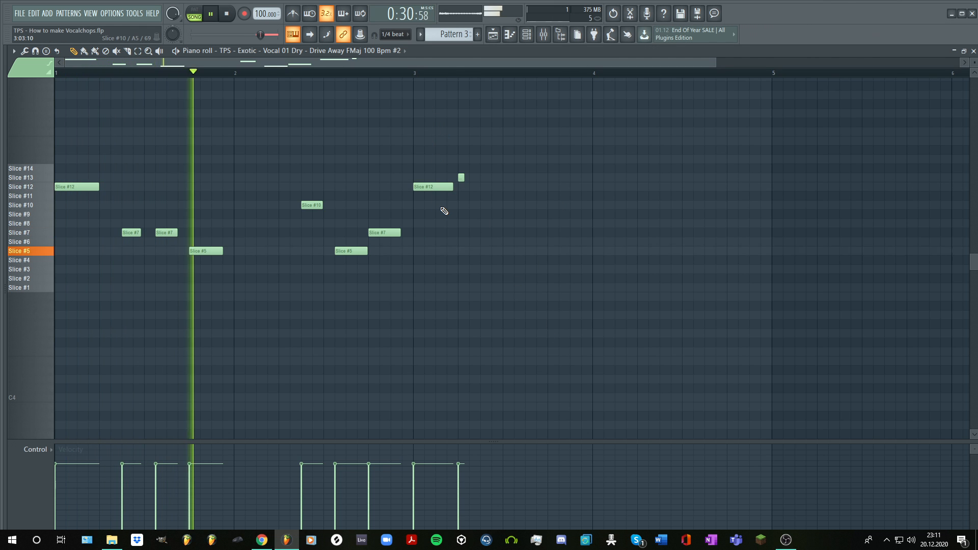
key(space)
Step: Copy the Slice #7, #7, #5 phrase from bar 1 to bar 3 and the Slice #10, #5, #7 phrase from bar 2 to bar 4
right_click(482, 242)
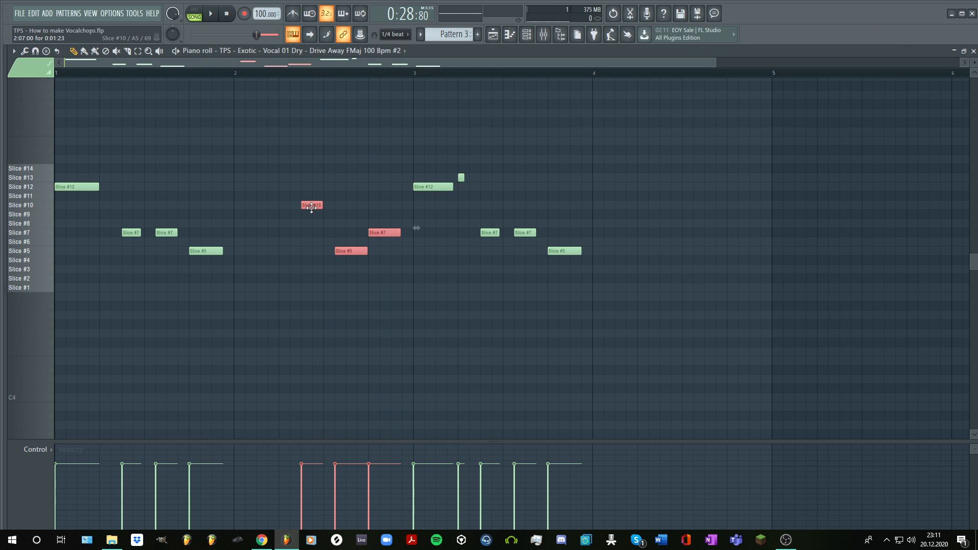
drag(311, 206, 669, 206)
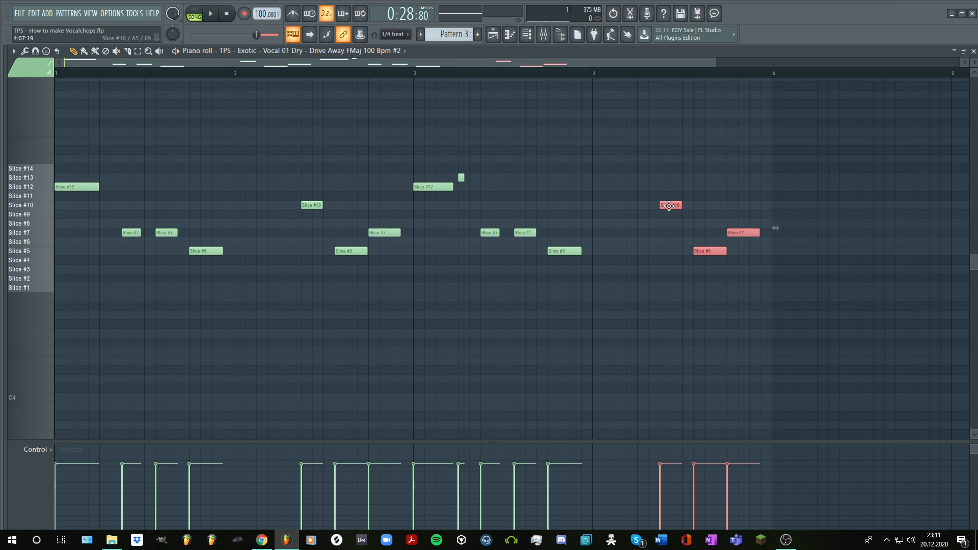
click(665, 205)
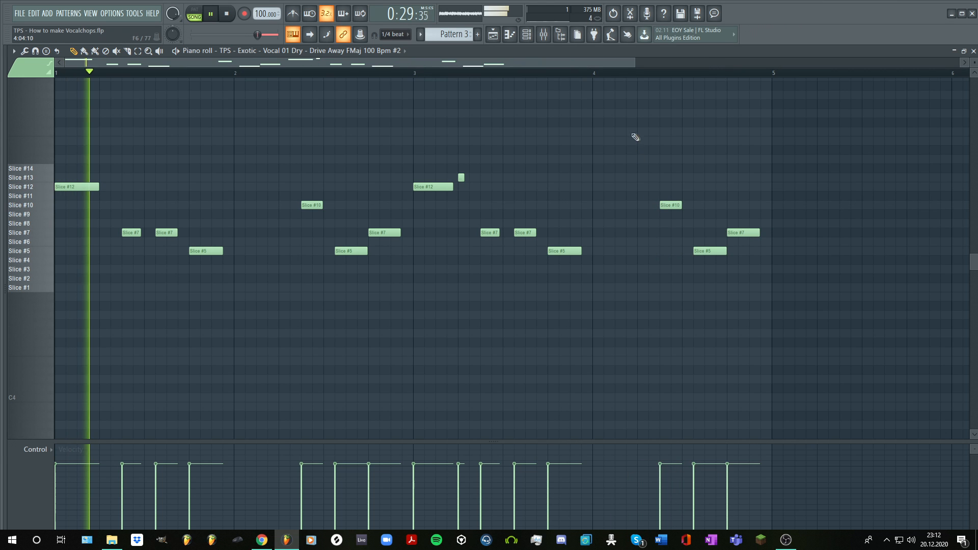
click(603, 74)
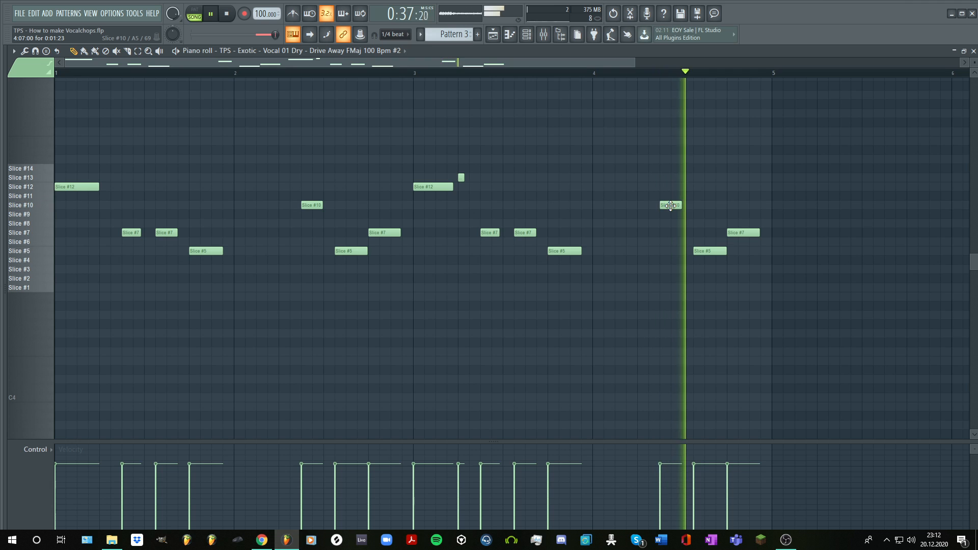
Step: Move the Slice #10 note at step 7 of bar 4 up to Slice #13, and audition bar 4
key(space)
drag(667, 205, 669, 176)
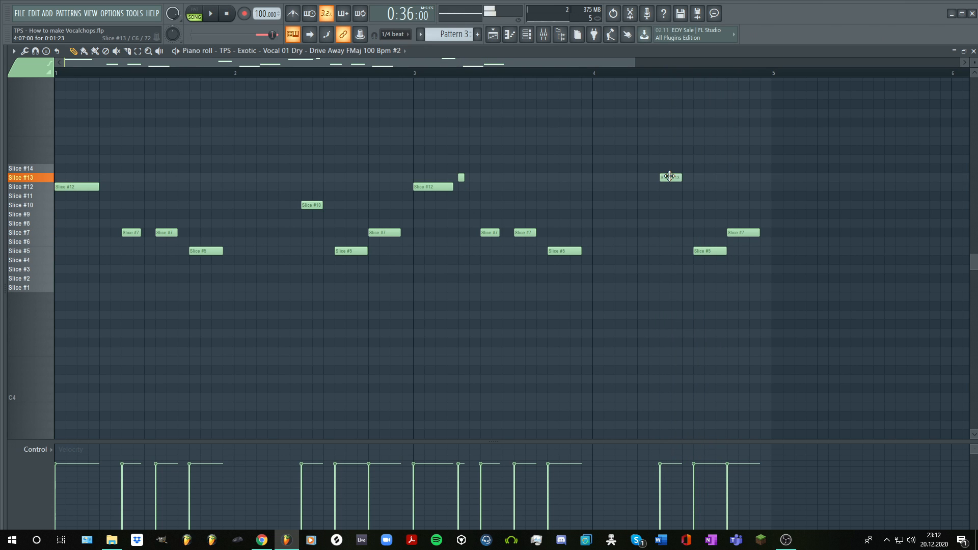
key(space)
key(space)
click(461, 177)
drag(572, 177, 651, 178)
right_click(652, 178)
Step: Raise the pitch of the Slice #7 note at step 13 of bar 4 to +150 cents, and audition bar 4 again
key(space)
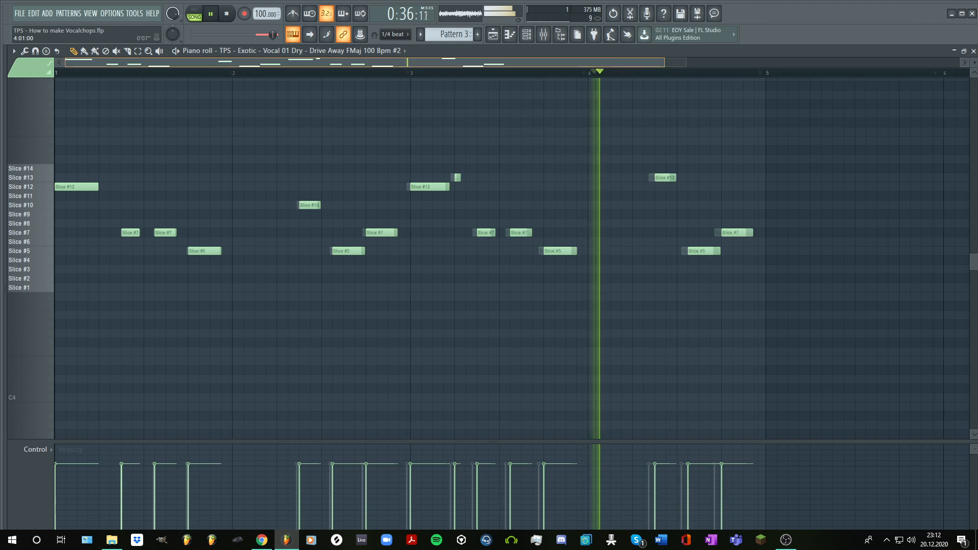
scroll(586, 76, down, 2)
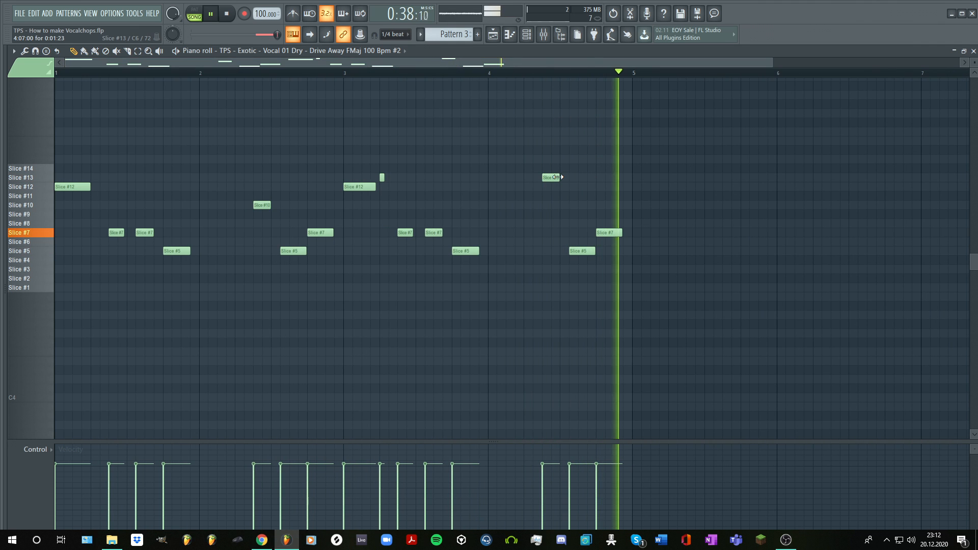
key(space)
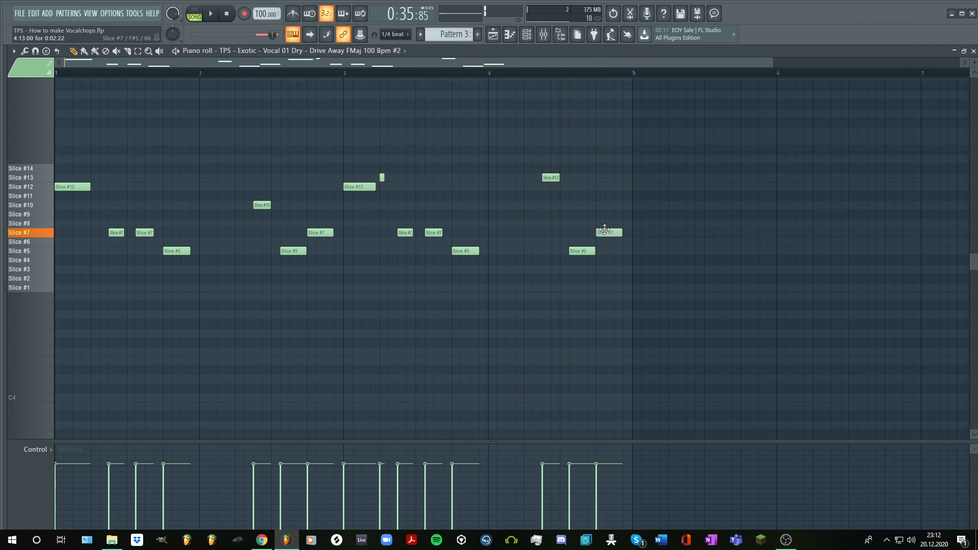
click(579, 252)
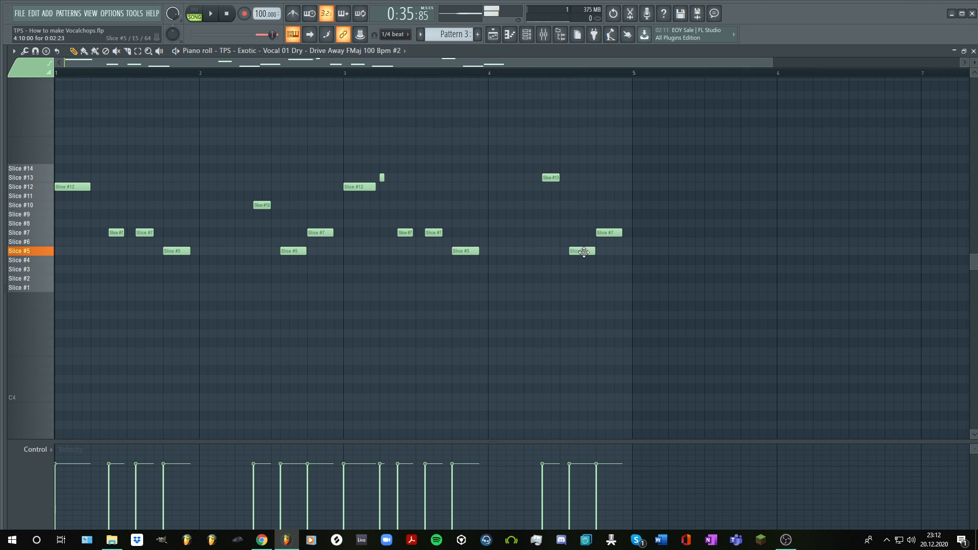
double_click(607, 233)
drag(545, 228, 545, 217)
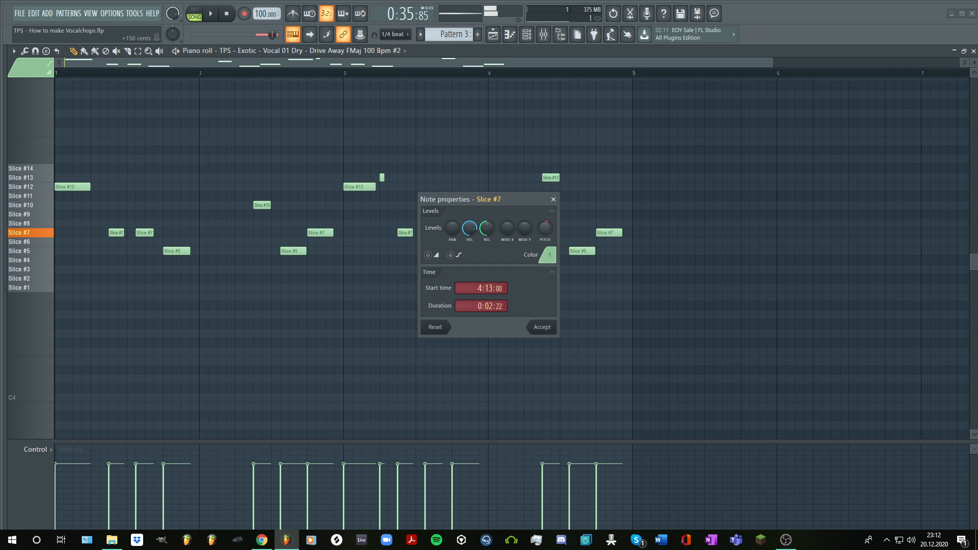
click(547, 325)
key(space)
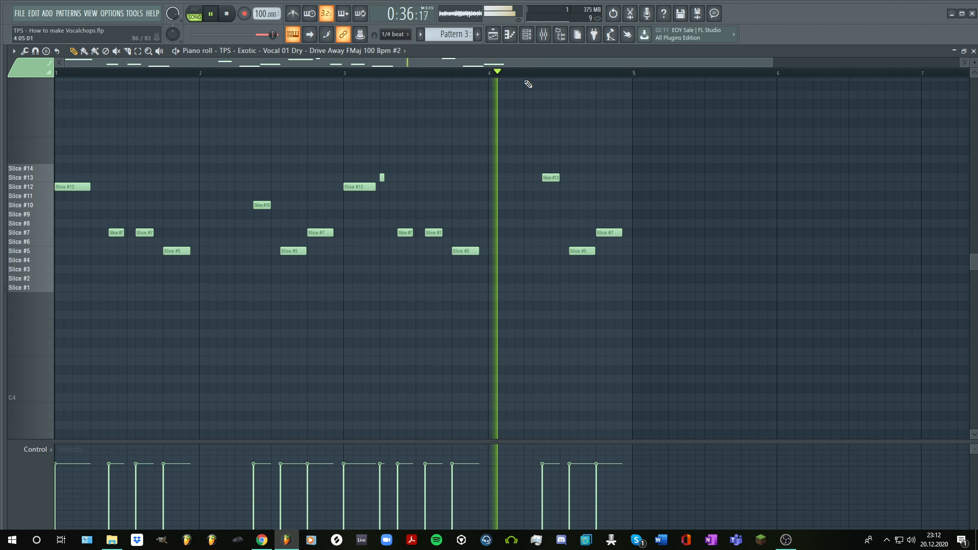
drag(520, 62, 520, 57)
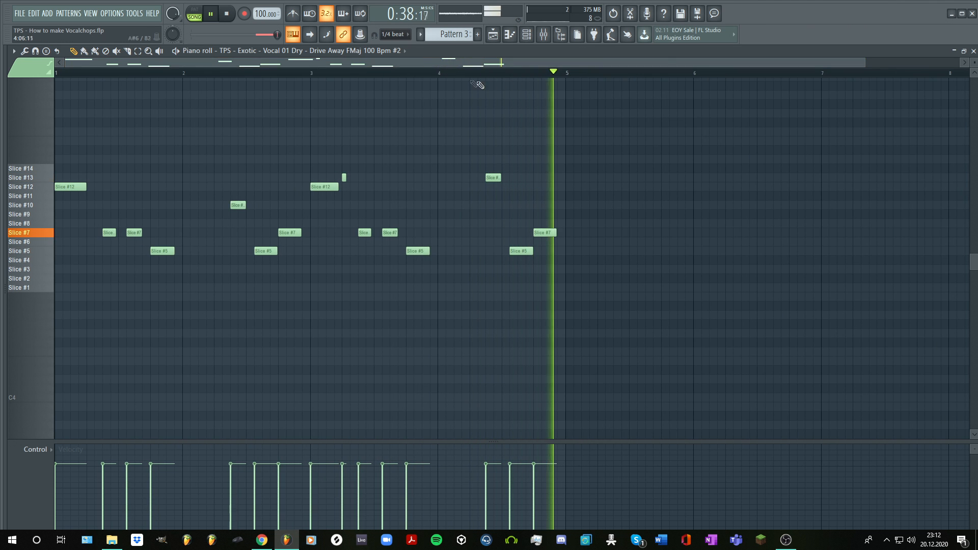
Step: Open Fruity parametric EQ 2 on the CHOPS mixer track and load its Radio preset
click(495, 39)
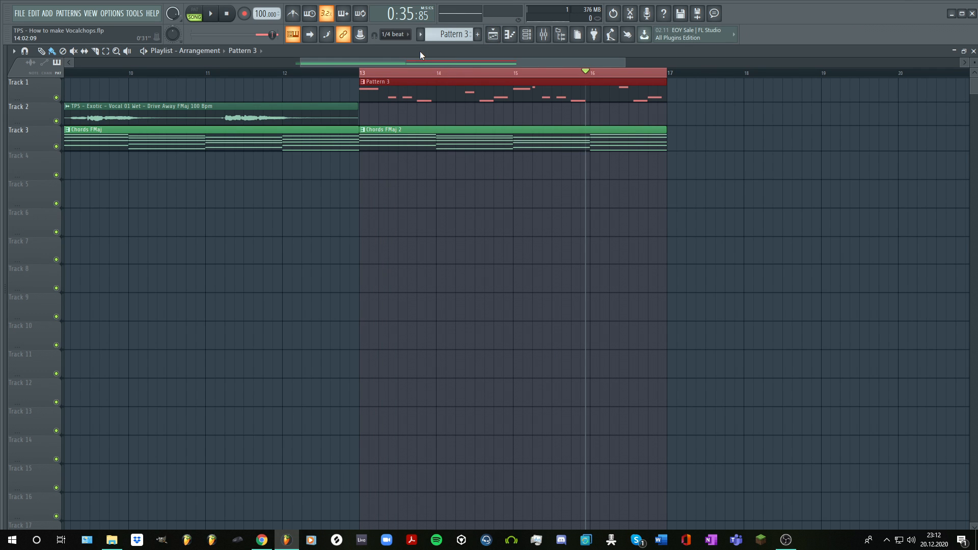
key(F9)
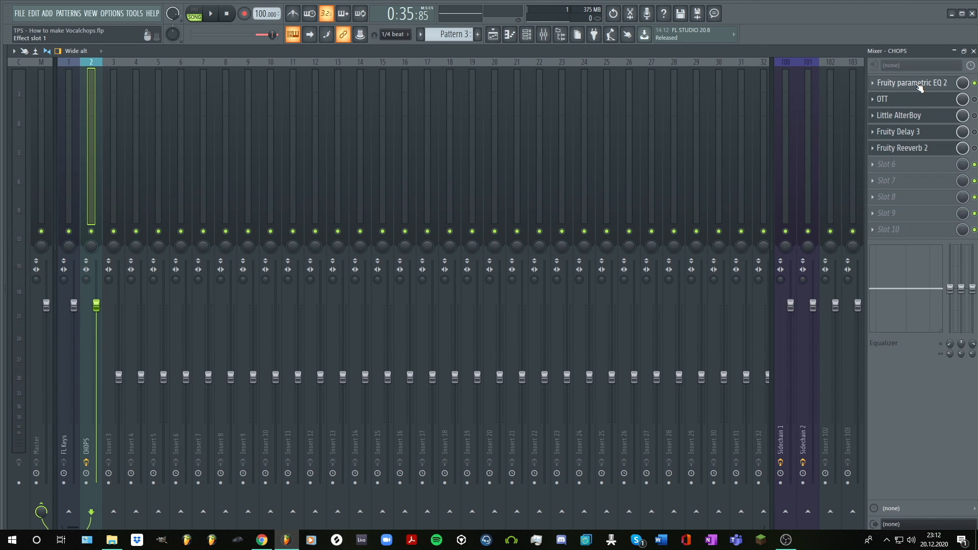
click(920, 88)
click(373, 178)
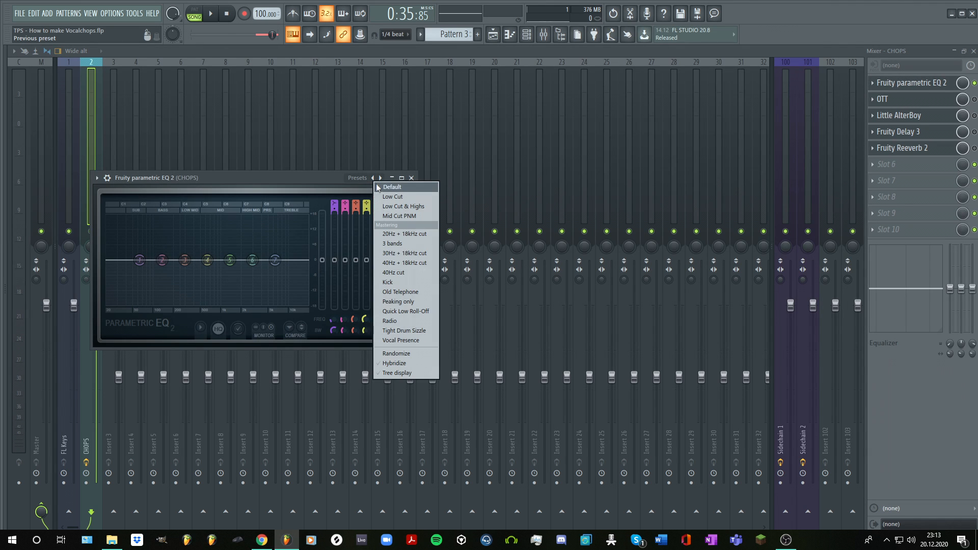
click(391, 321)
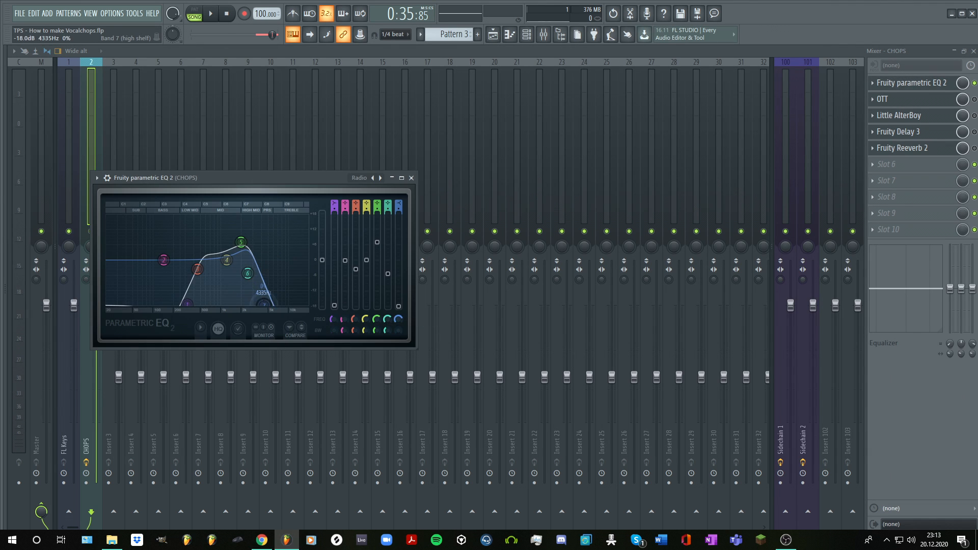
Step: Shift EQ bands 5 and 7 to higher frequencies on the CHOPS track, and play back the arrangement
drag(277, 305, 283, 305)
drag(242, 242, 249, 240)
drag(278, 313, 279, 313)
key(space)
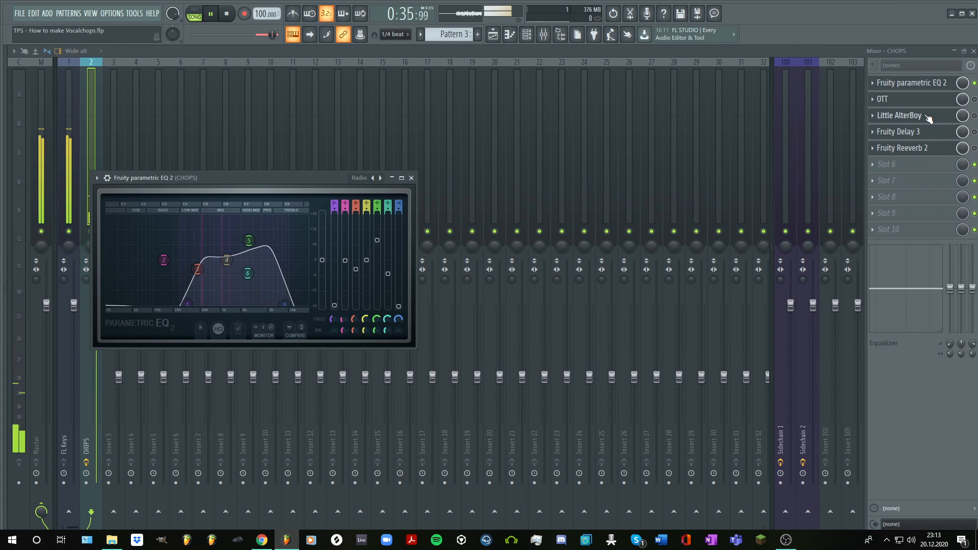
click(493, 34)
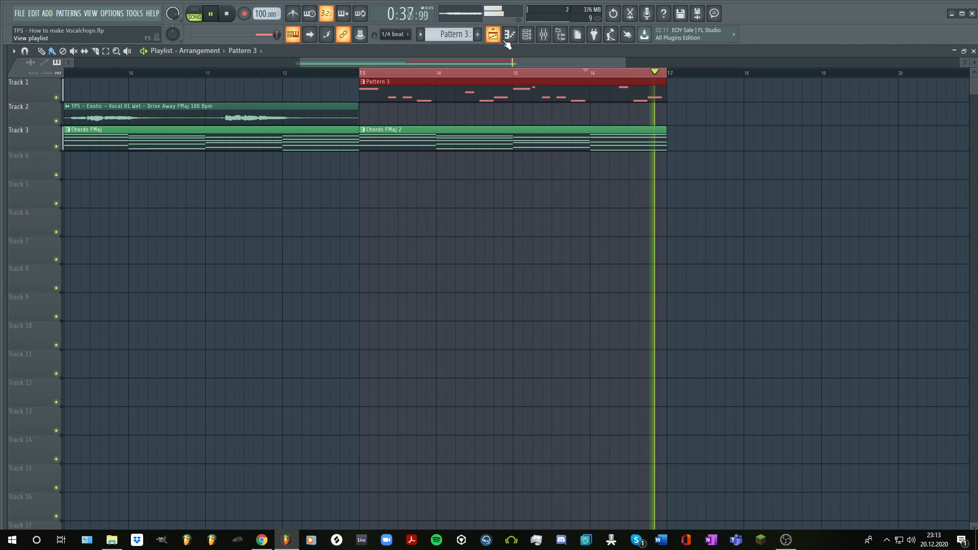
Step: Stop playback, enable OTT on the CHOPS mixer track and open its settings
click(544, 36)
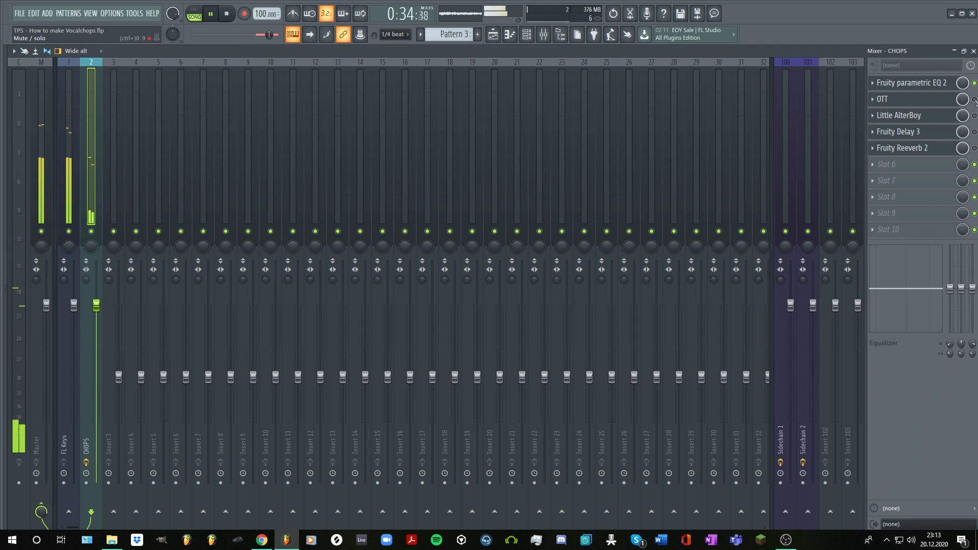
key(space)
click(881, 99)
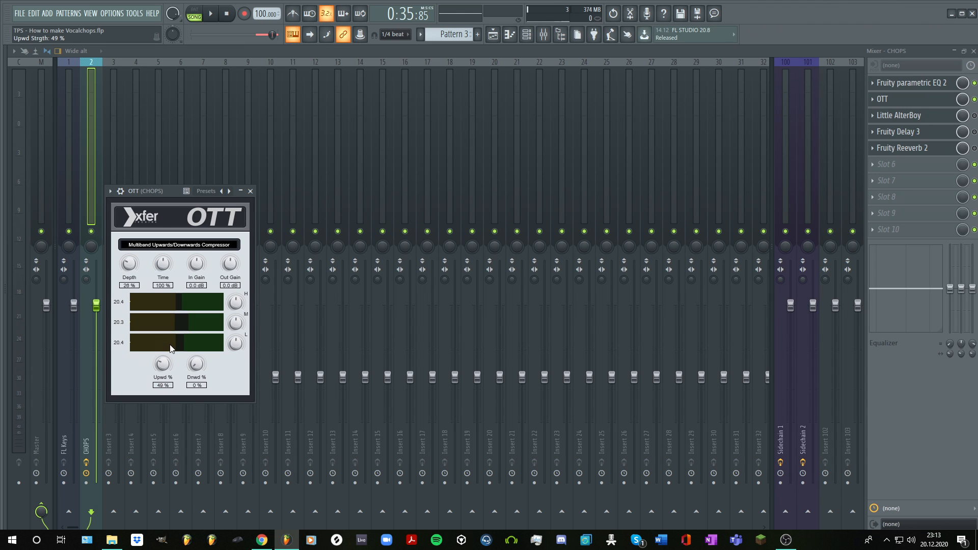
Step: Play the arrangement from bar 13 and compare the CHOPS sound with OTT bypassed and enabled
click(493, 35)
key(space)
click(364, 70)
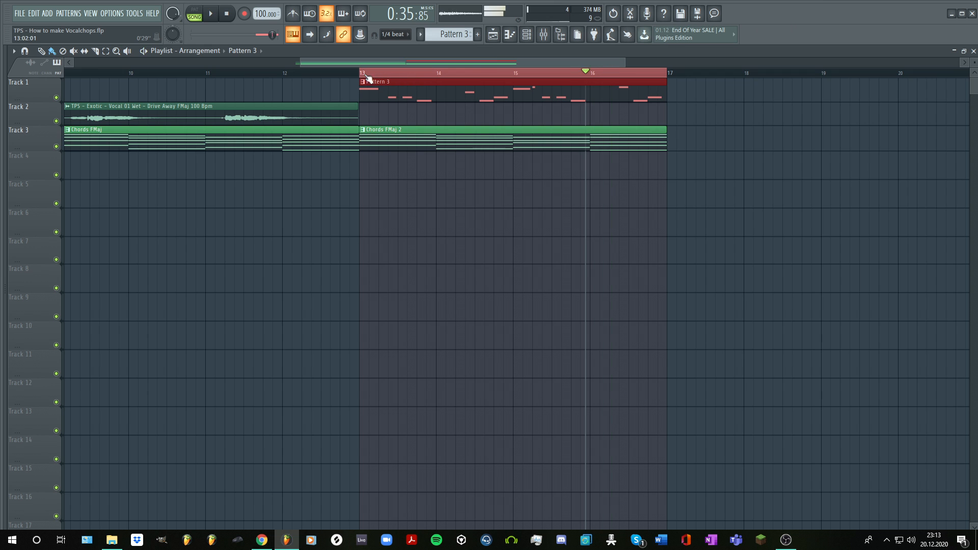
scroll(371, 66, down, 3)
click(543, 35)
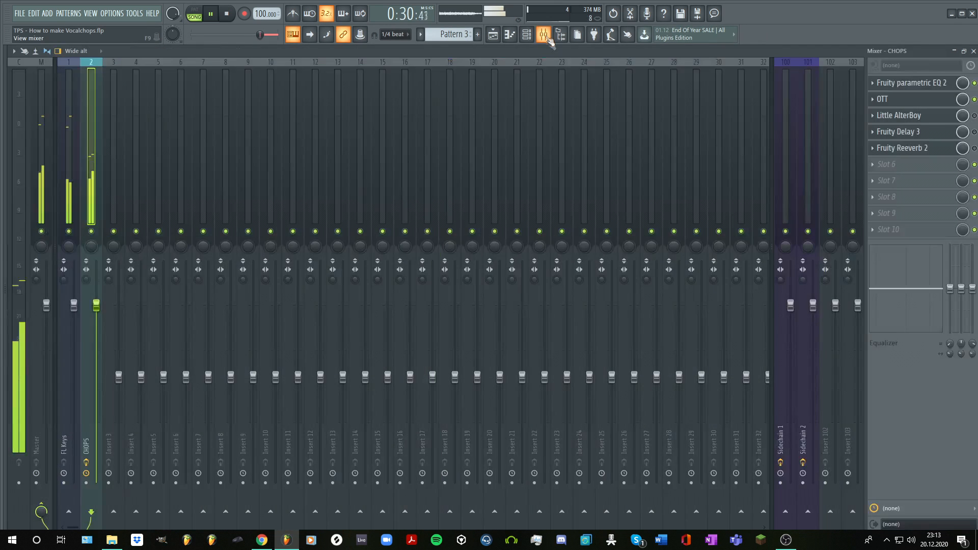
click(974, 99)
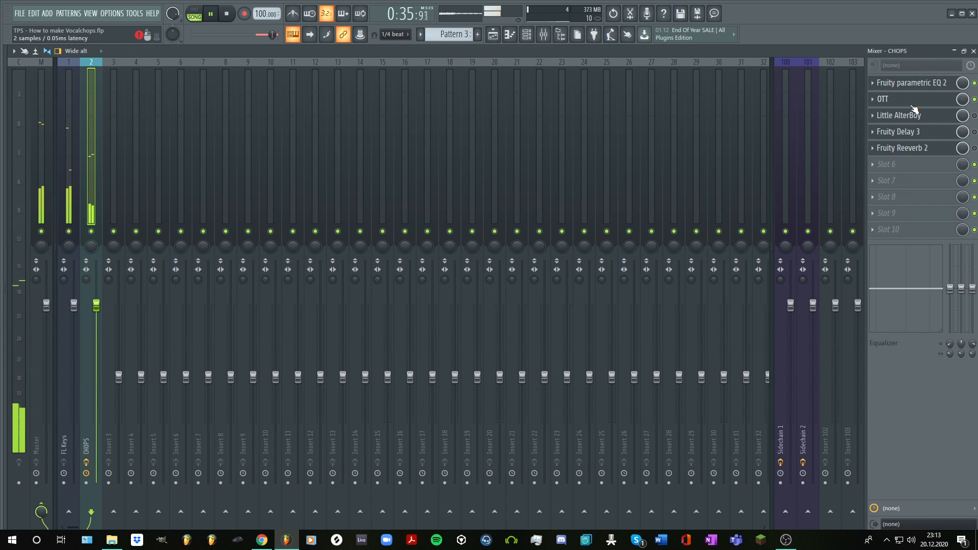
key(space)
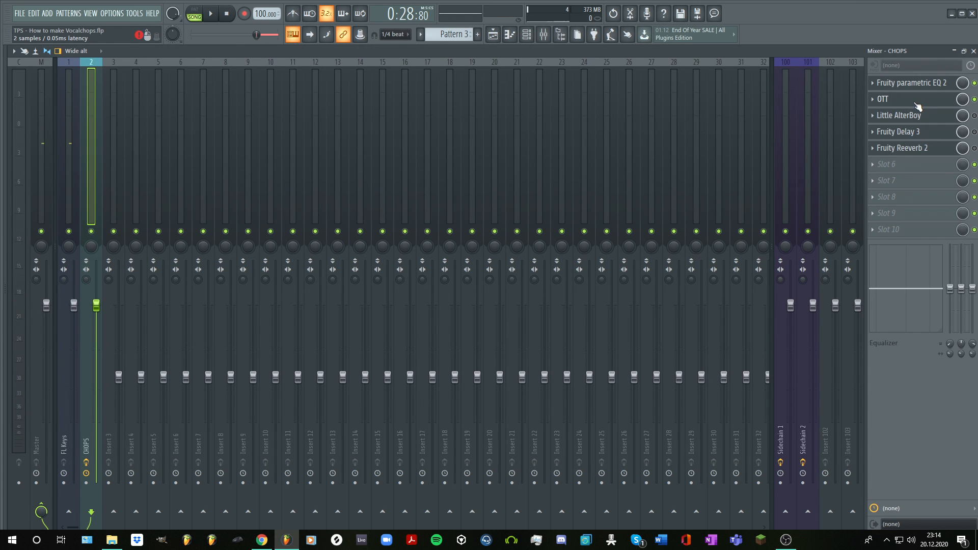
Step: Enable Little AlterBoy on the CHOPS track, and set its formant to 3.0 and drive to 2.8 during playback
click(899, 115)
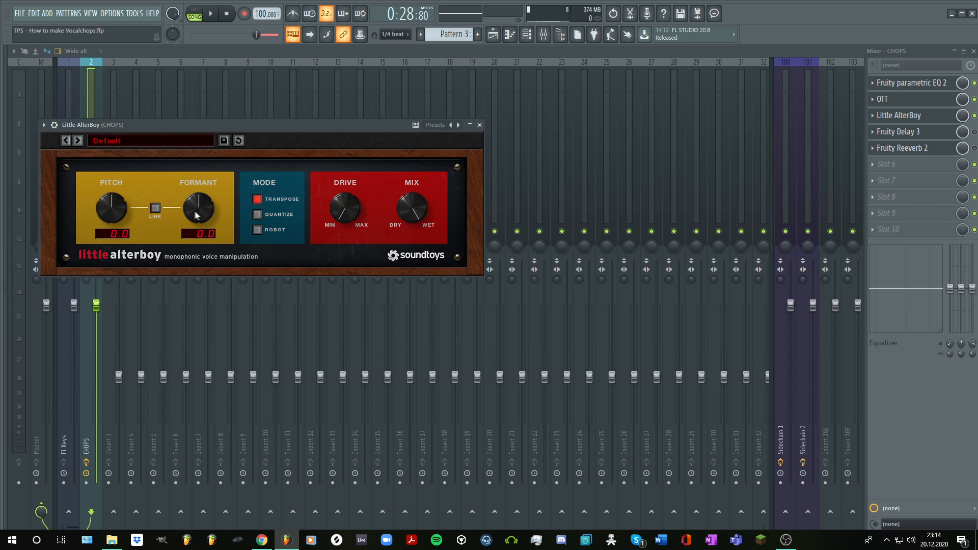
key(space)
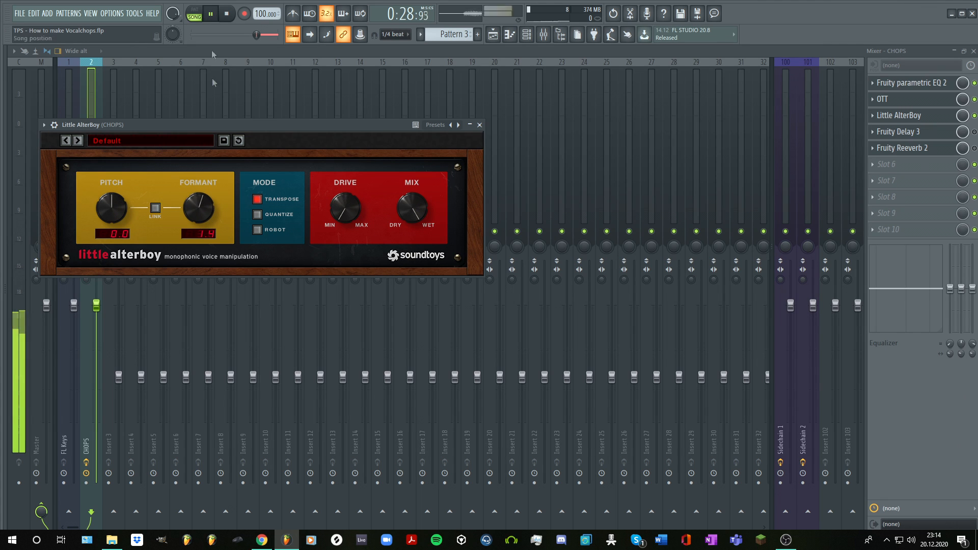
scroll(200, 203, up, 5)
mouse_move(202, 203)
mouse_down()
mouse_move(201, 185)
mouse_move(198, 229)
mouse_move(196, 196)
mouse_up()
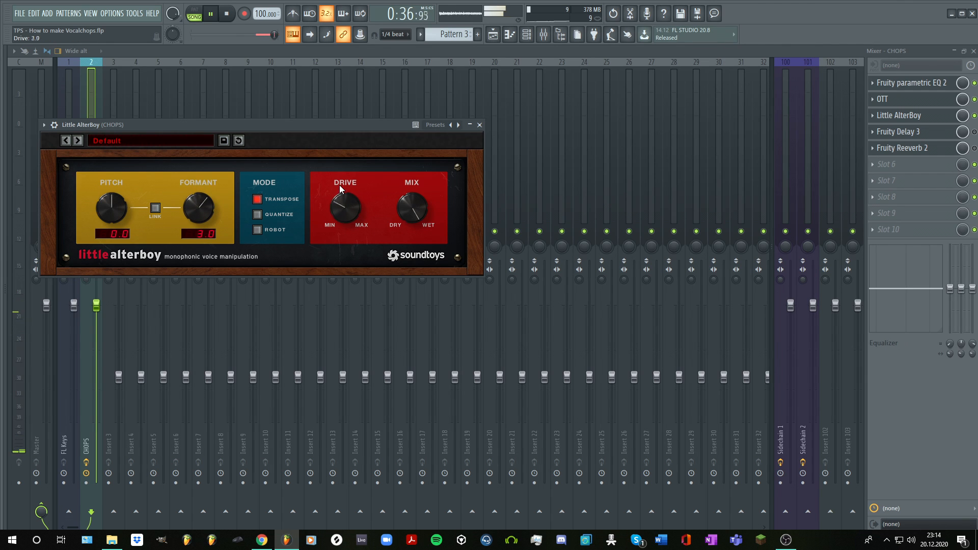
drag(340, 185, 339, 204)
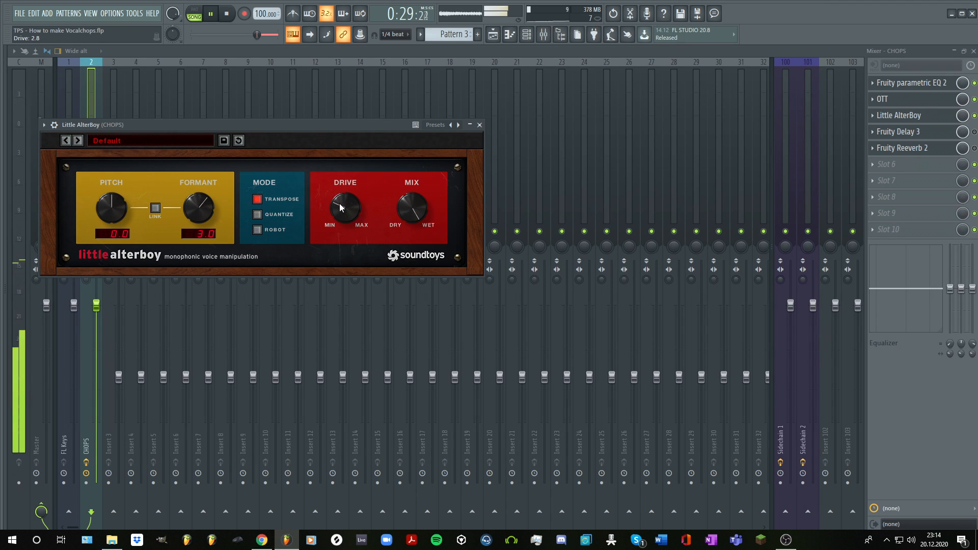
Step: Stop playback, close Little AlterBoy, enable Fruity Delay 3 on the CHOPS track and review its settings
click(226, 14)
click(479, 125)
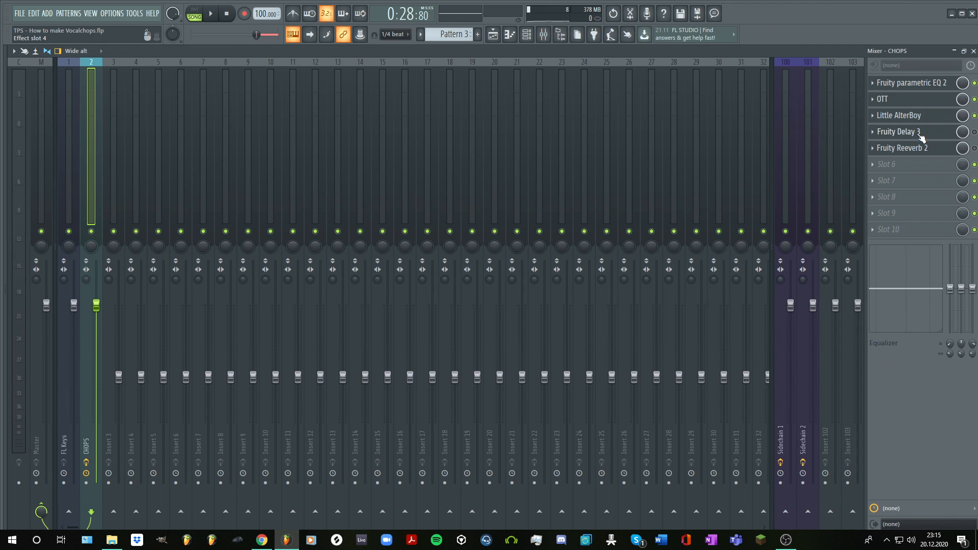
click(920, 135)
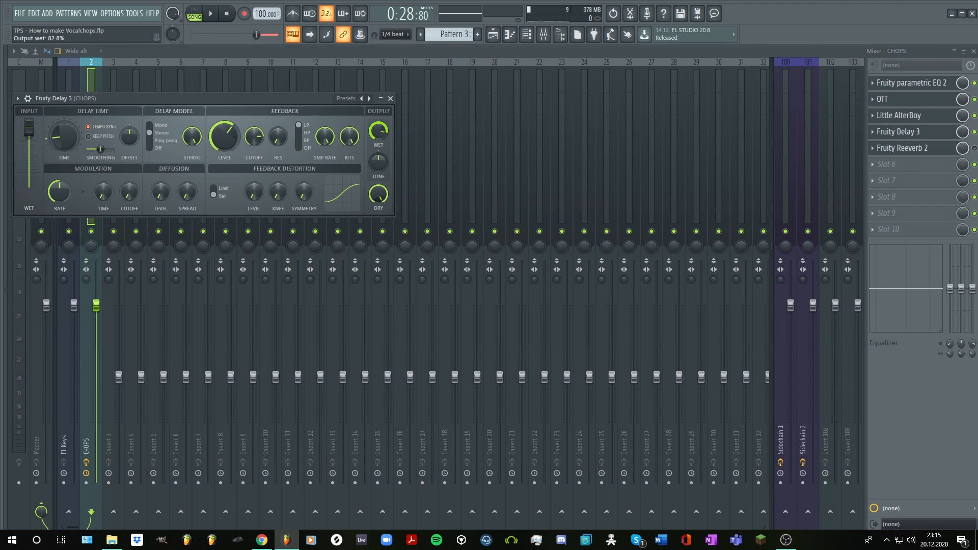
click(390, 99)
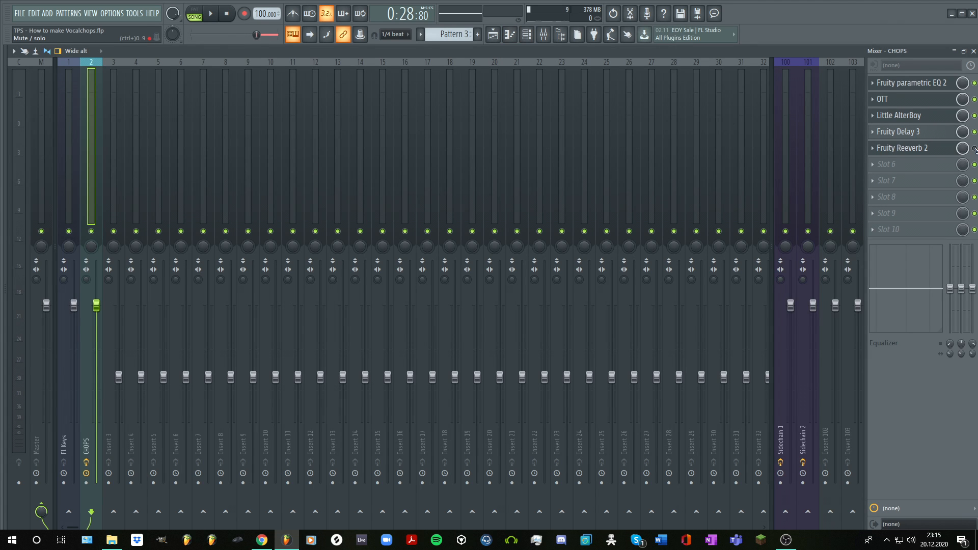
Step: Enable Fruity Reeverb 2 on the CHOPS track, load The Venue preset and set its low cut to 580 Hz
click(932, 149)
right_click(272, 114)
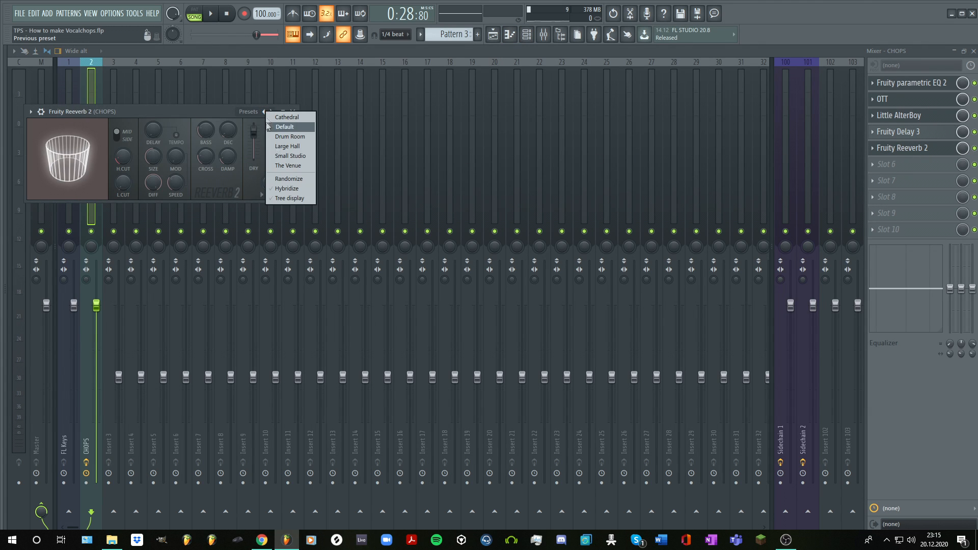
click(288, 167)
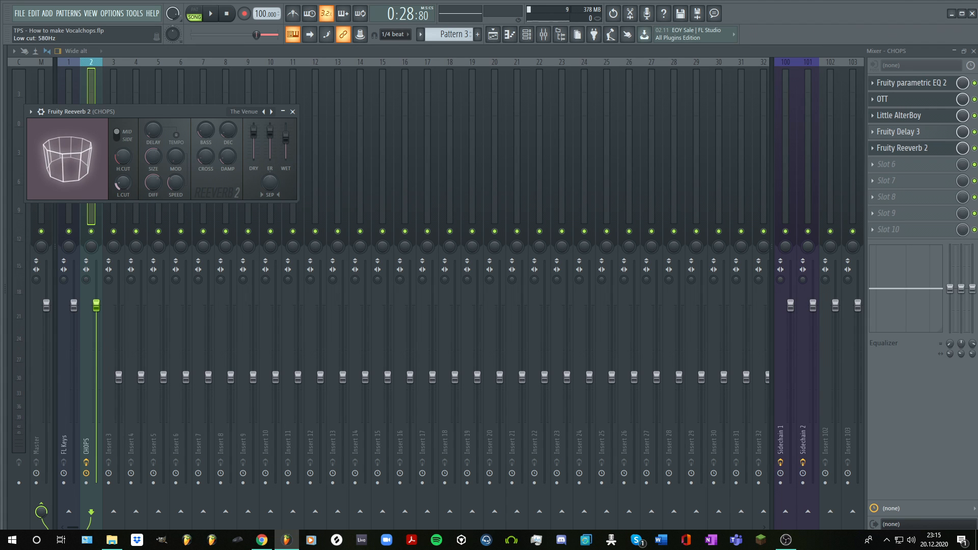
Step: Play the arrangement and reduce Fruity Delay 3's feedback level and cutoff on the CHOPS track, with output wet at 76.9%
click(497, 37)
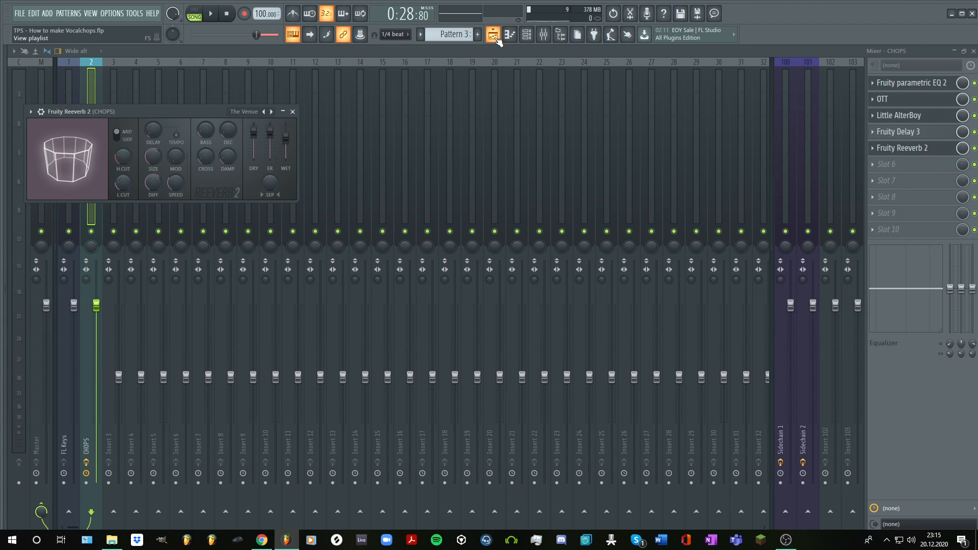
key(space)
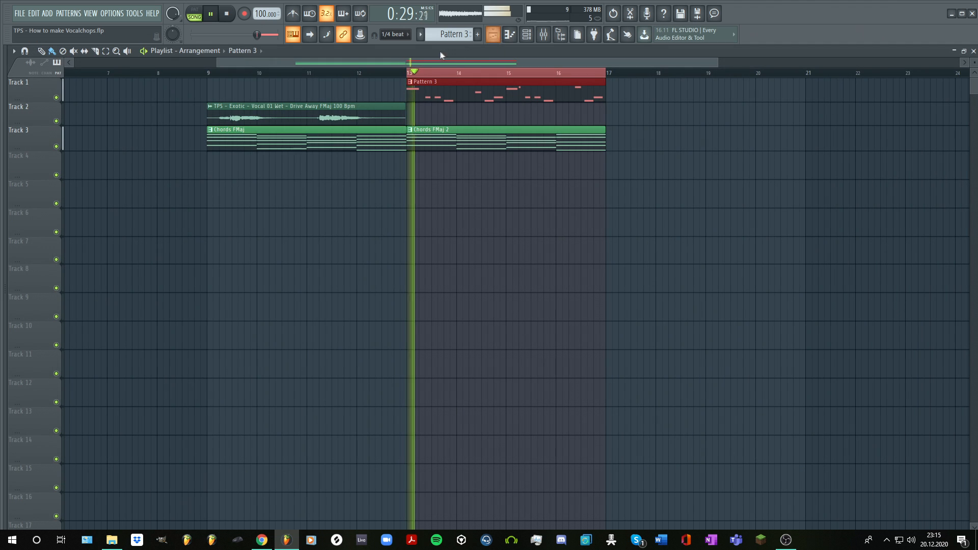
key(F9)
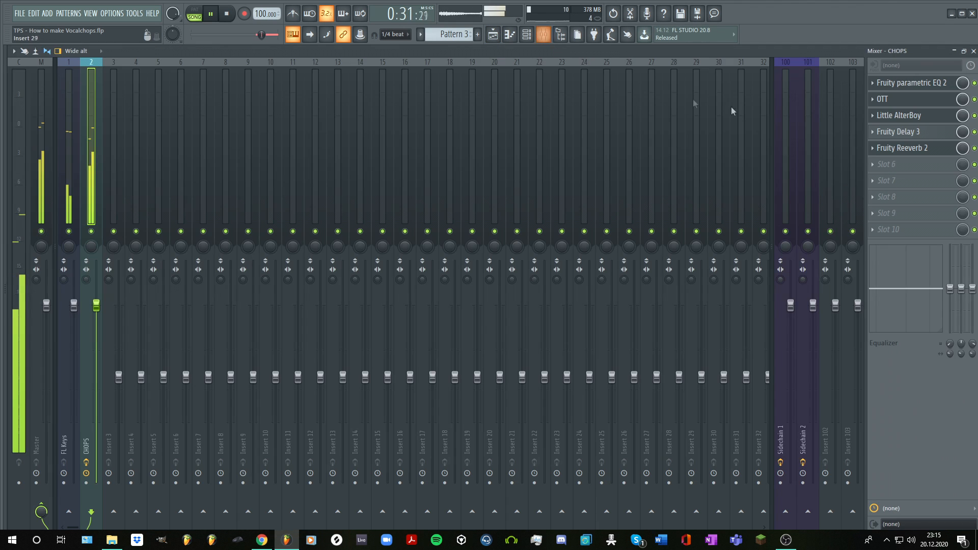
click(916, 133)
click(912, 134)
click(900, 133)
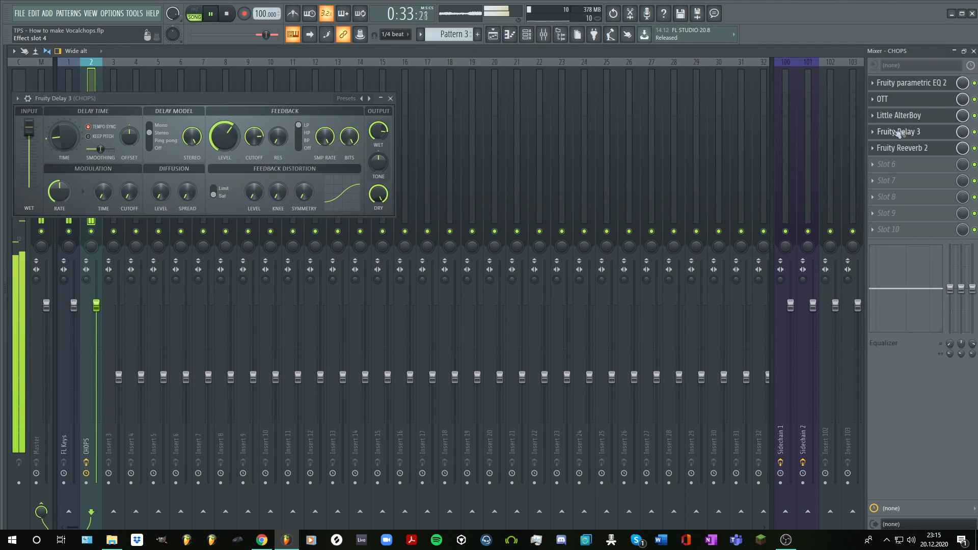
drag(257, 144, 225, 150)
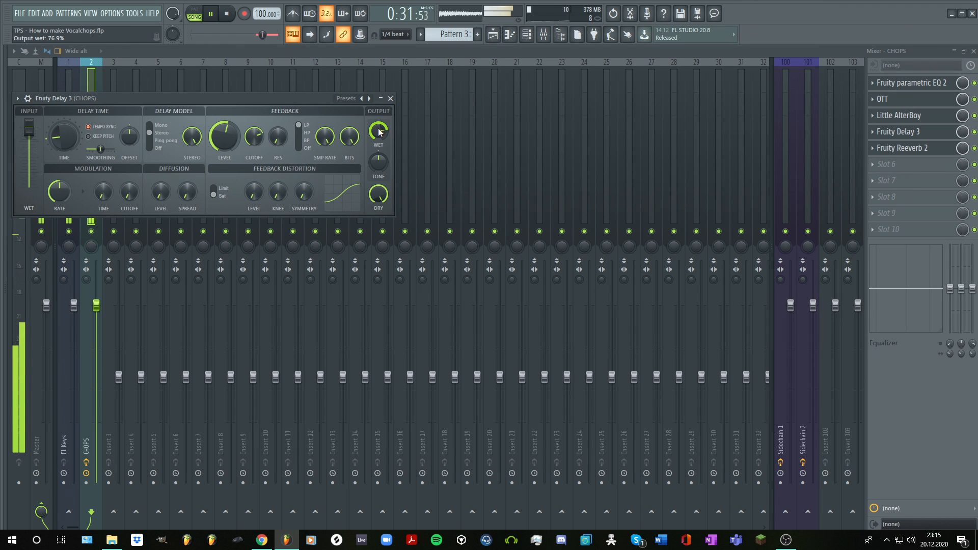
Step: Switch Fruity Delay 3 to the ping pong model with a 28.1% pan while listening, and stop playback
key(F5)
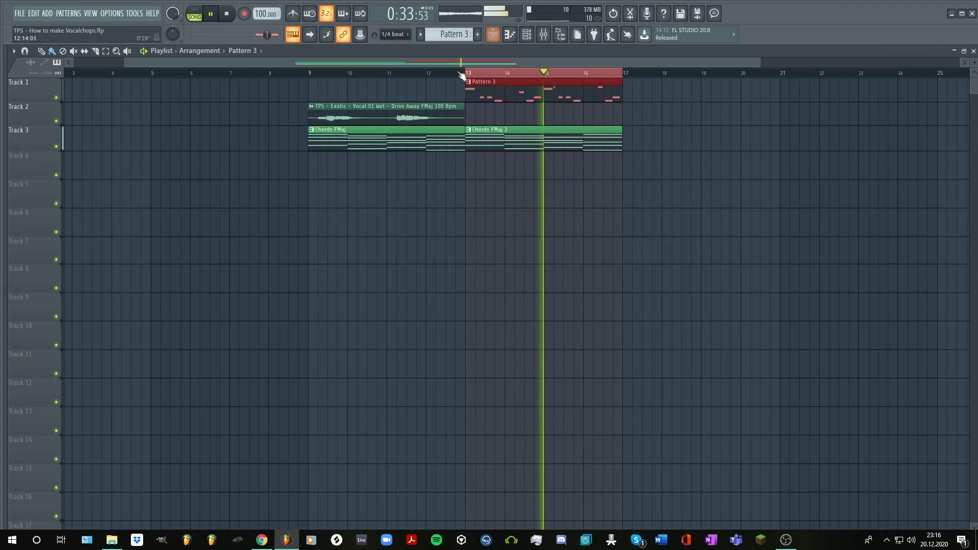
key(F9)
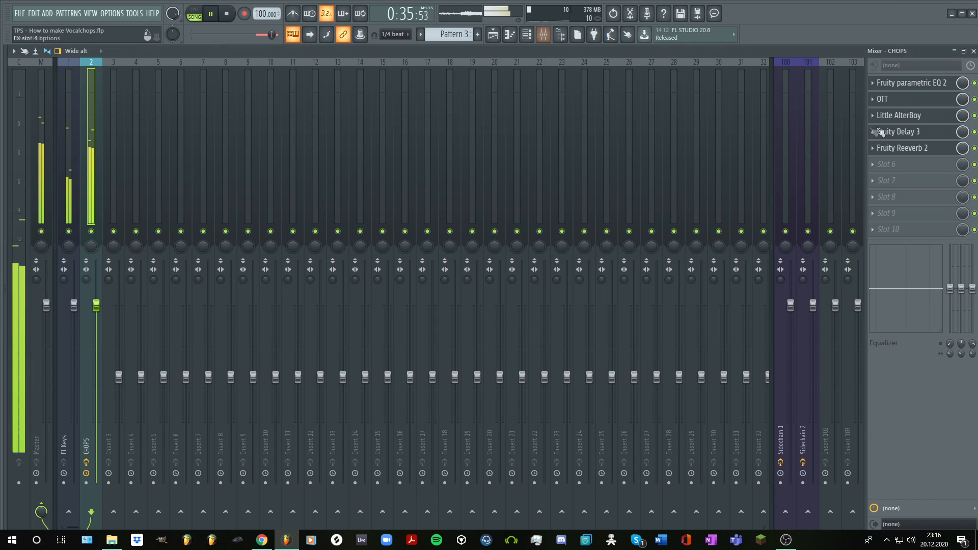
click(910, 133)
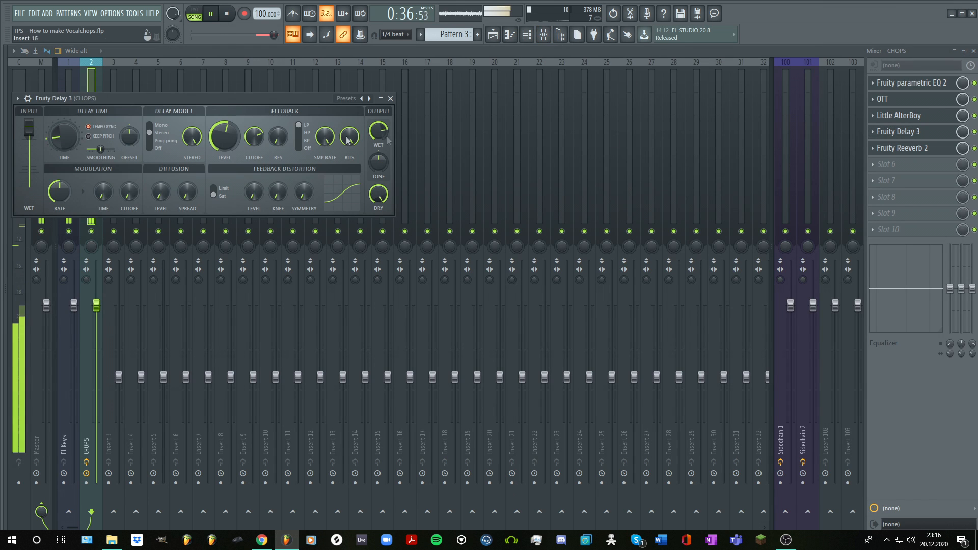
click(151, 141)
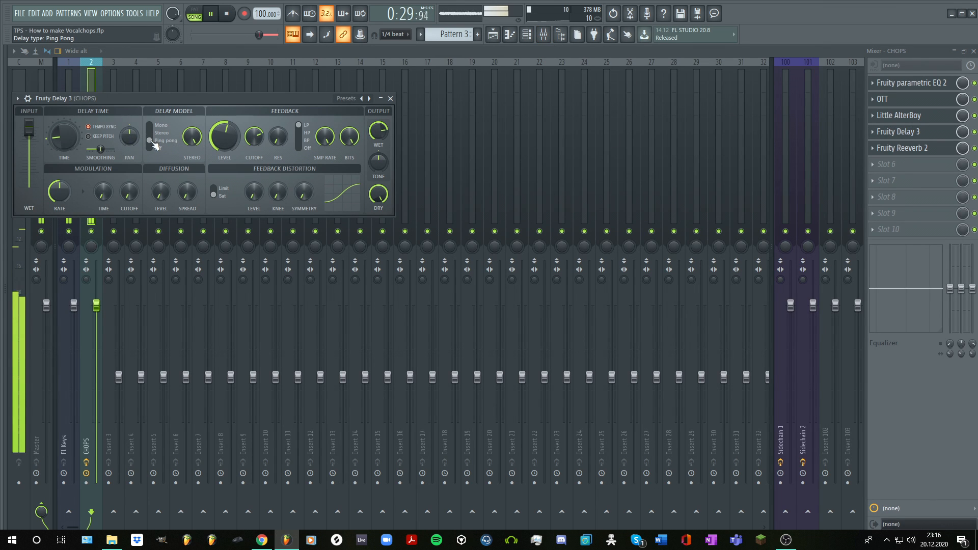
drag(129, 137, 130, 119)
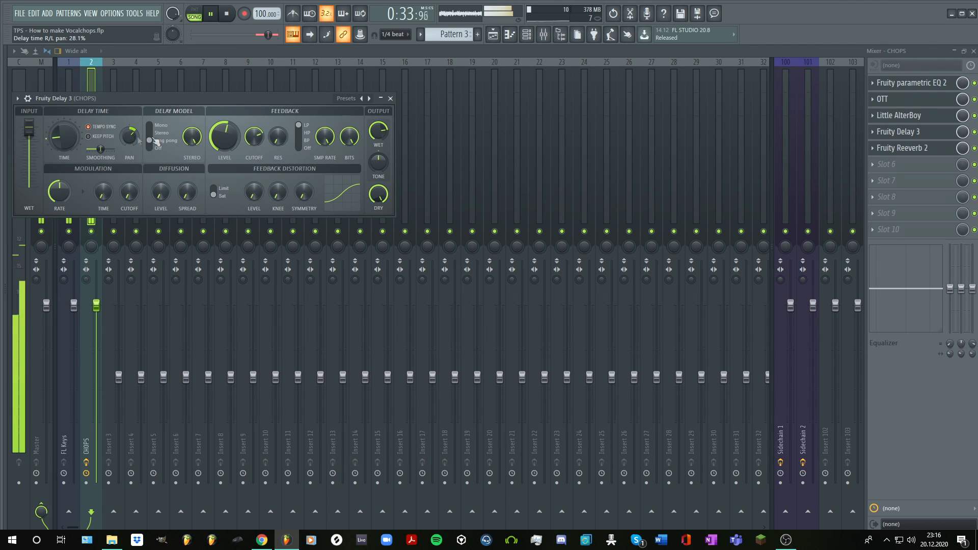
click(493, 34)
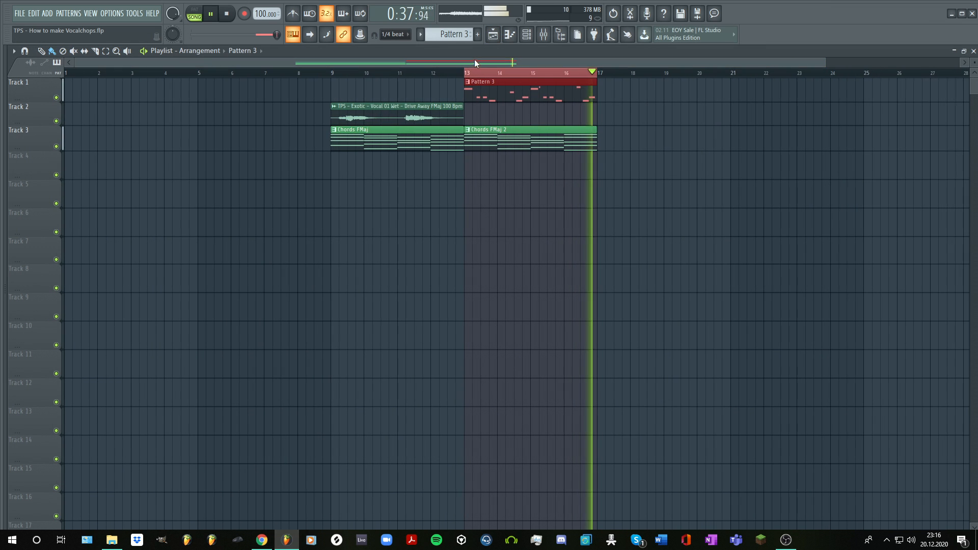
key(space)
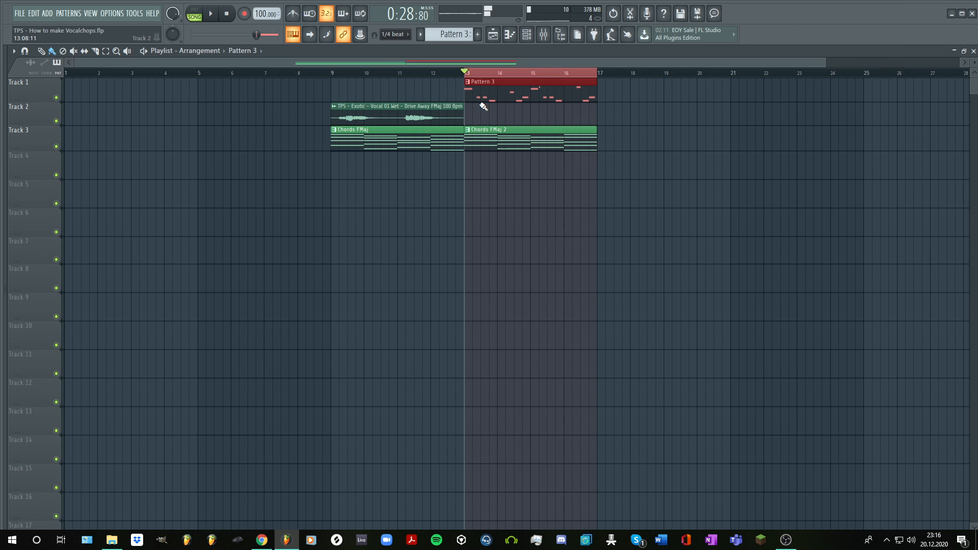
Step: Create an automation clip for the formant of Little AlterBoy on the CHOPS track
key(F9)
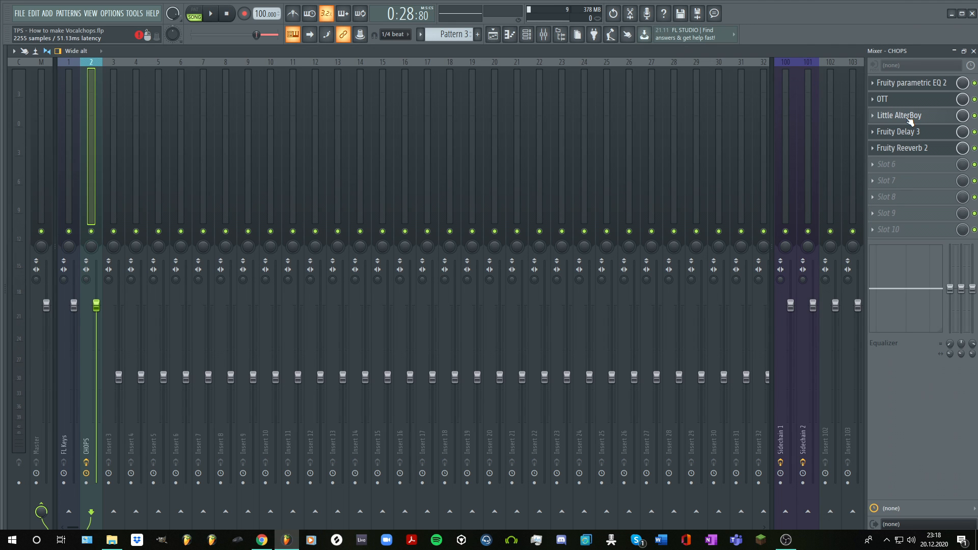
click(909, 118)
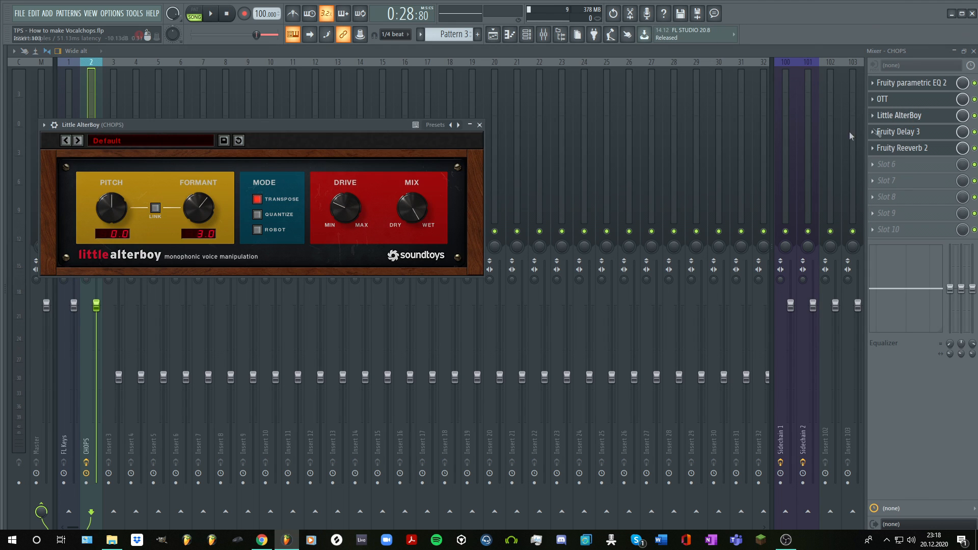
click(364, 37)
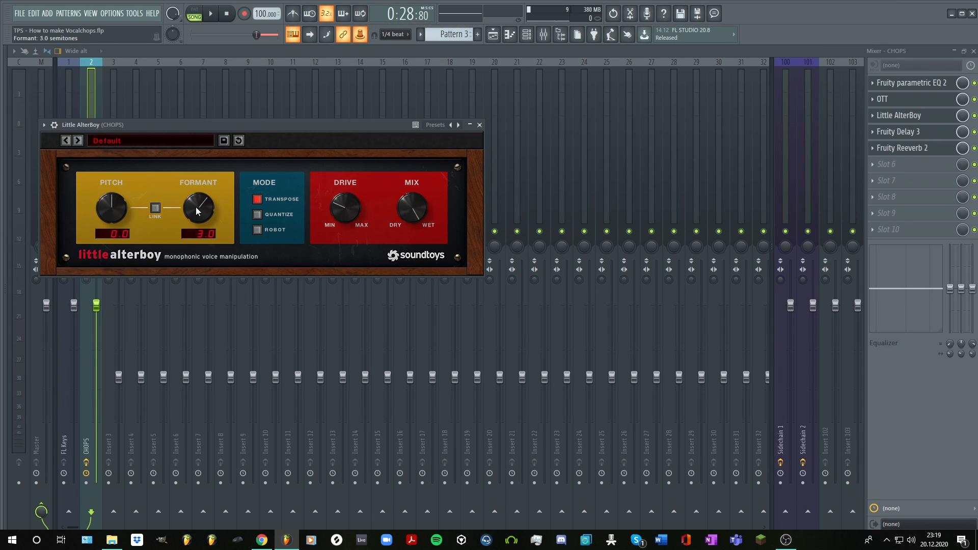
right_click(361, 35)
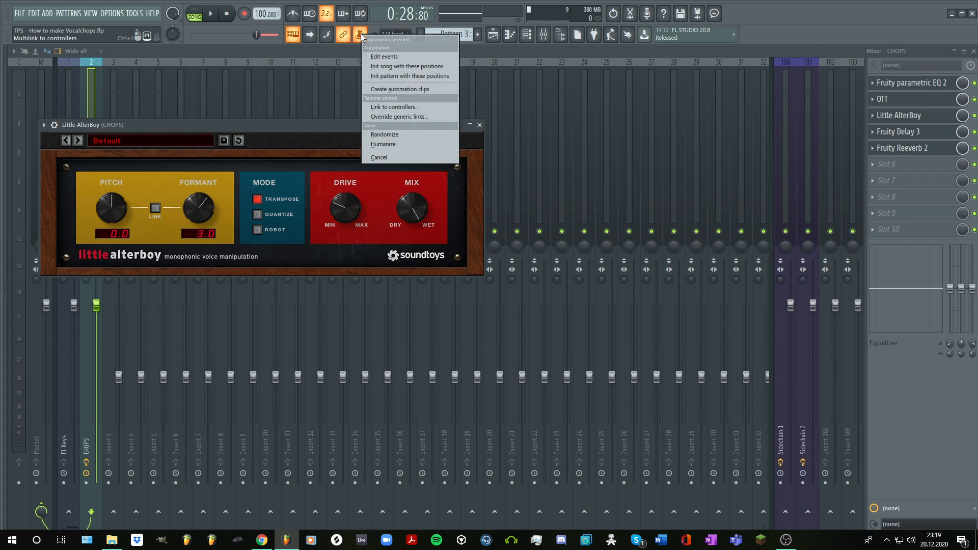
click(384, 90)
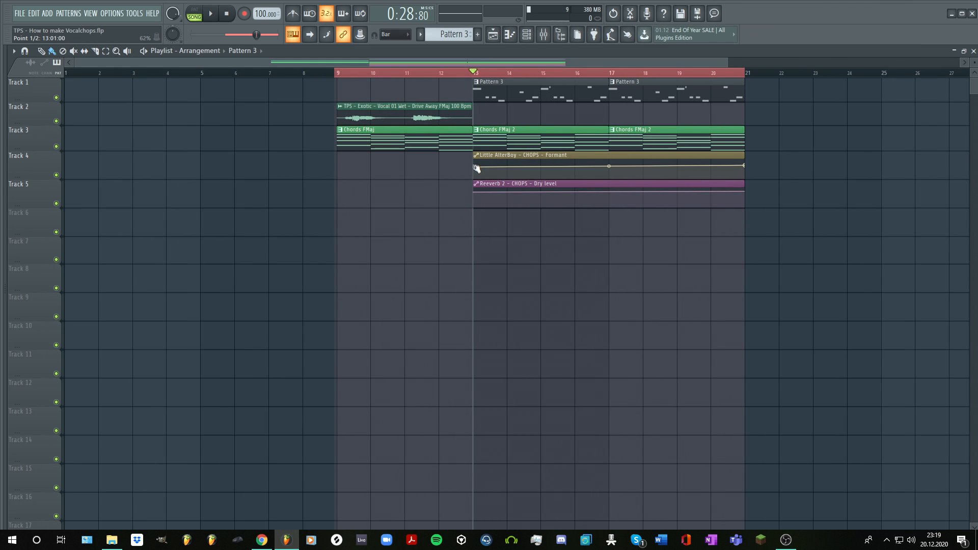
Step: Shape the formant automation to rise from bar 13 to a peak at bar 17, and lower the Reeverb 2 dry level's starting point
drag(476, 168, 474, 170)
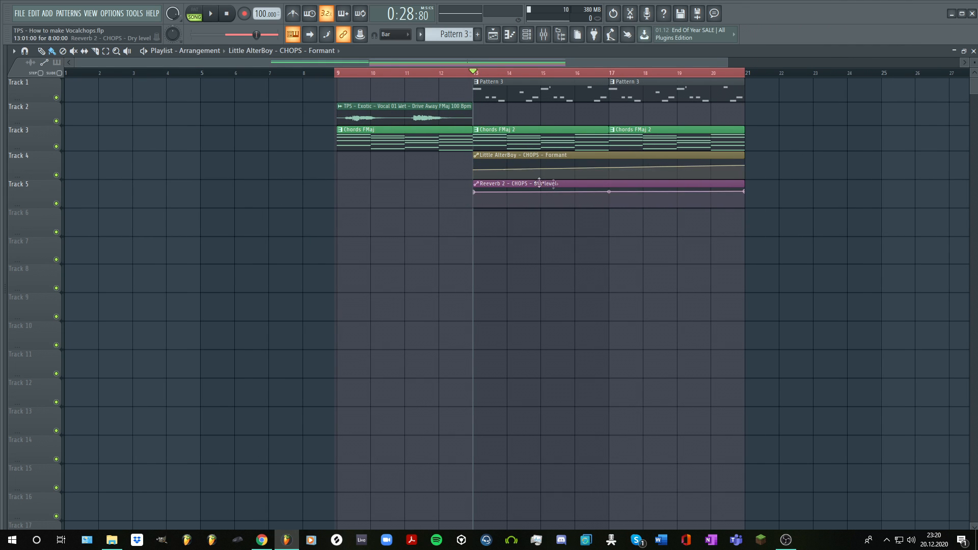
drag(610, 168, 612, 166)
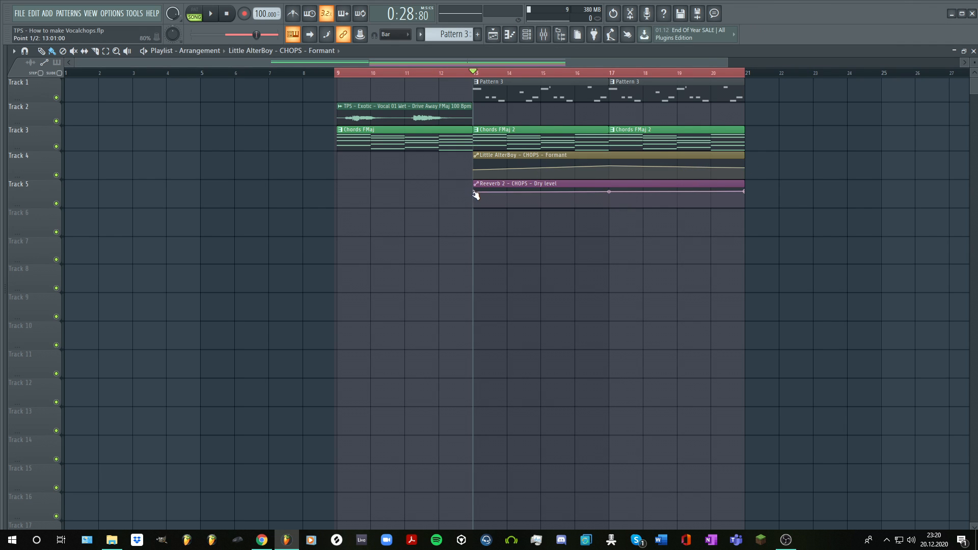
drag(474, 192, 475, 200)
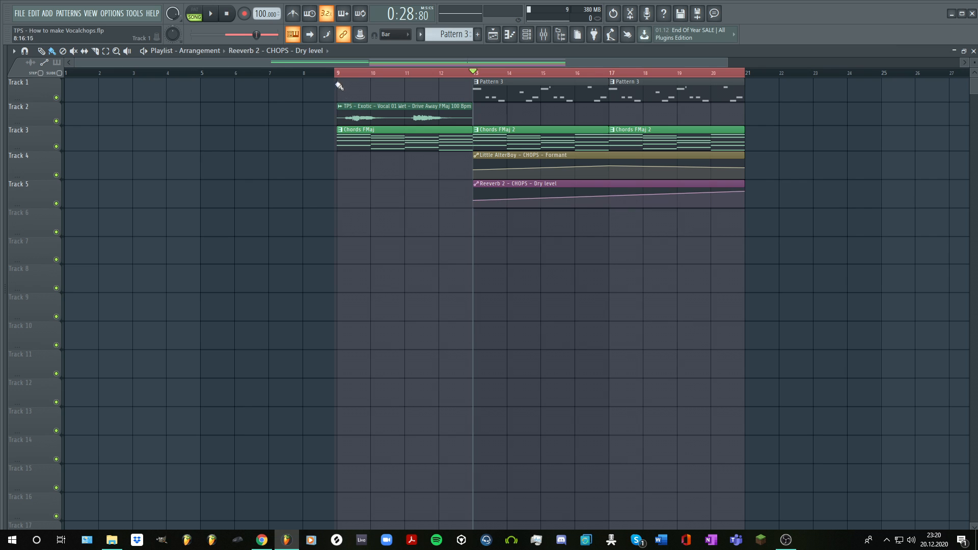
Step: Move the playhead to bar 9, and shape formant automation dips at bars 15 and 19 with a raised end at bar 21
click(338, 74)
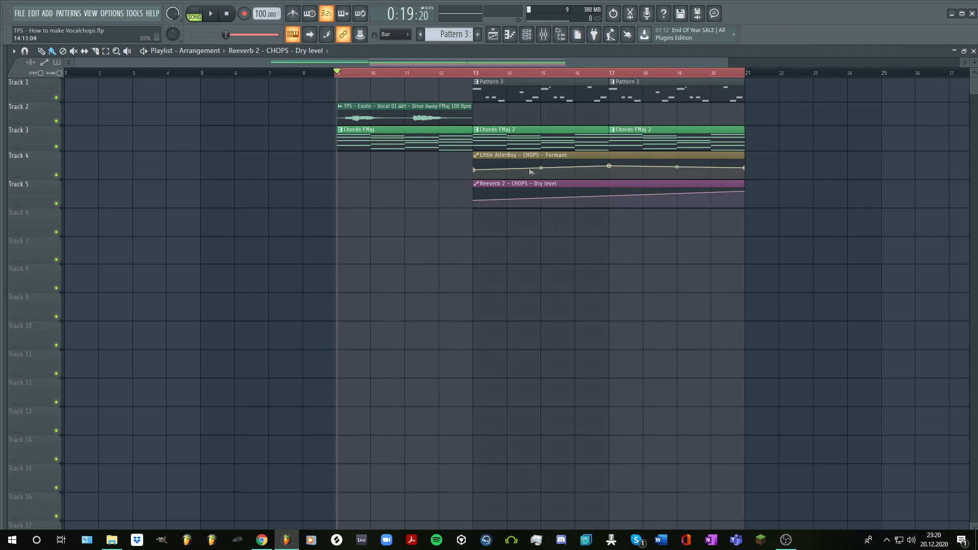
right_click(542, 174)
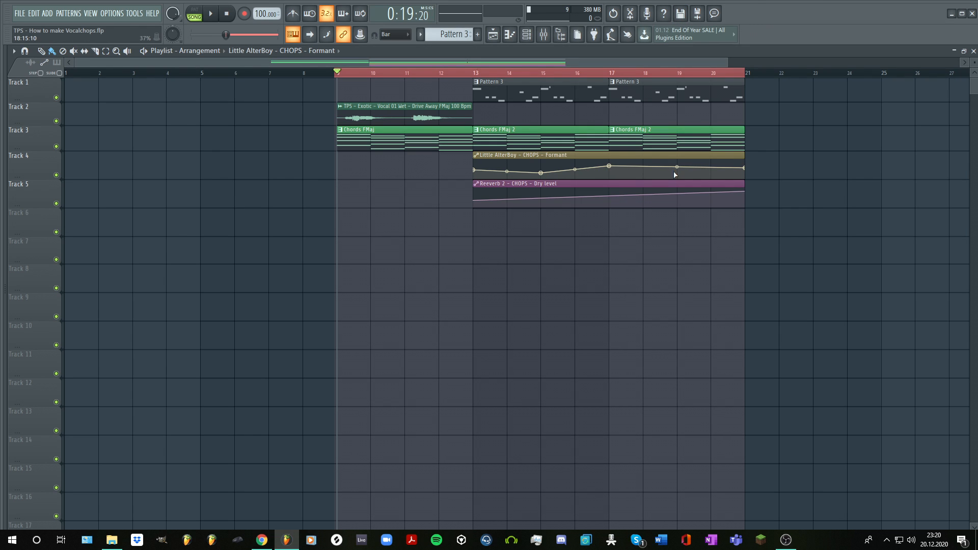
drag(747, 170, 746, 166)
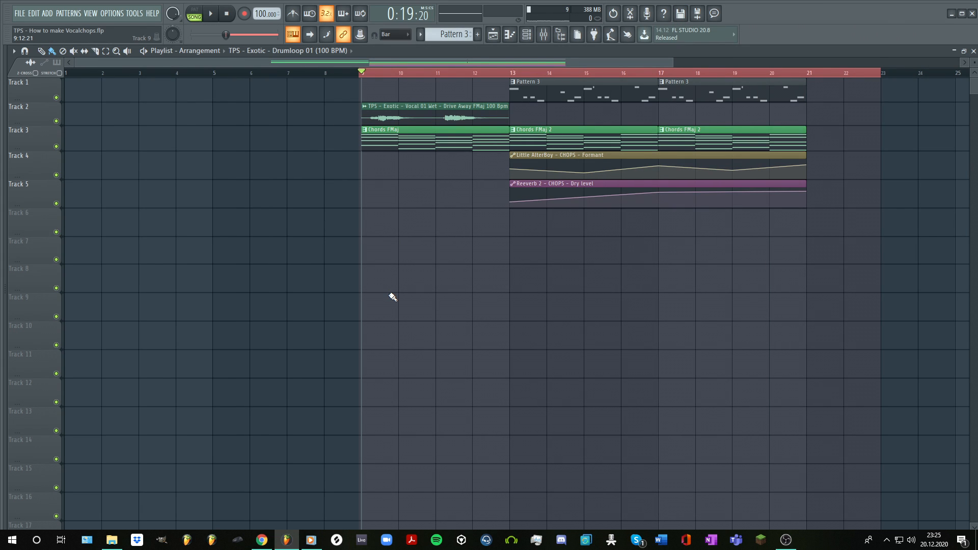
Step: Play from bar 9 and add TPS - Exotic - Drumloop 01 (100 BPM) from the Drumloops folder to Track 6 at bar 17
key(space)
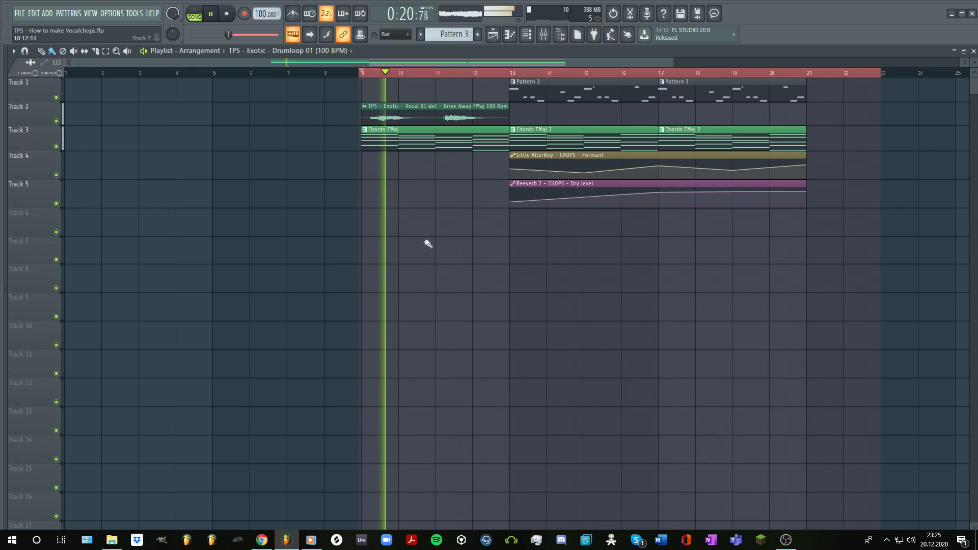
mouse_move(111, 540)
click(112, 492)
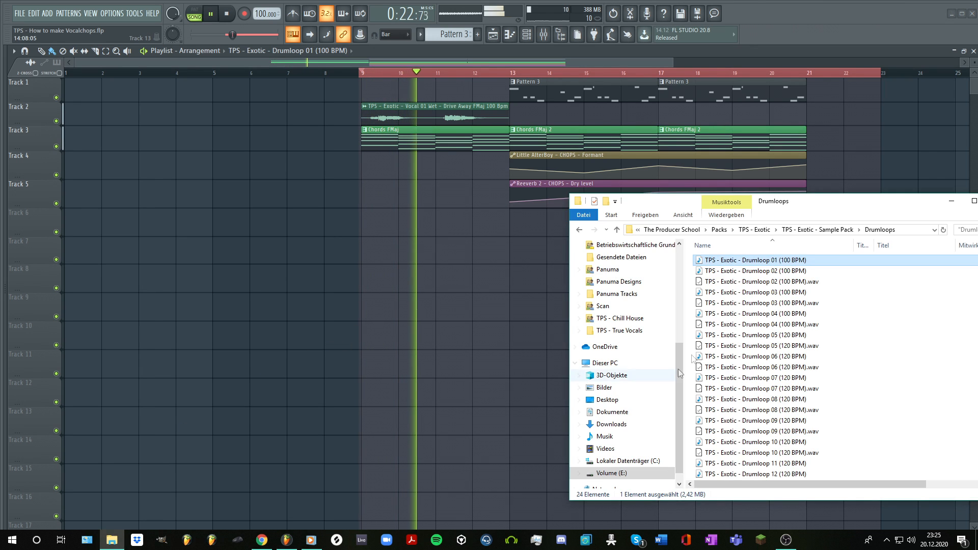
drag(754, 260, 691, 219)
double_click(688, 219)
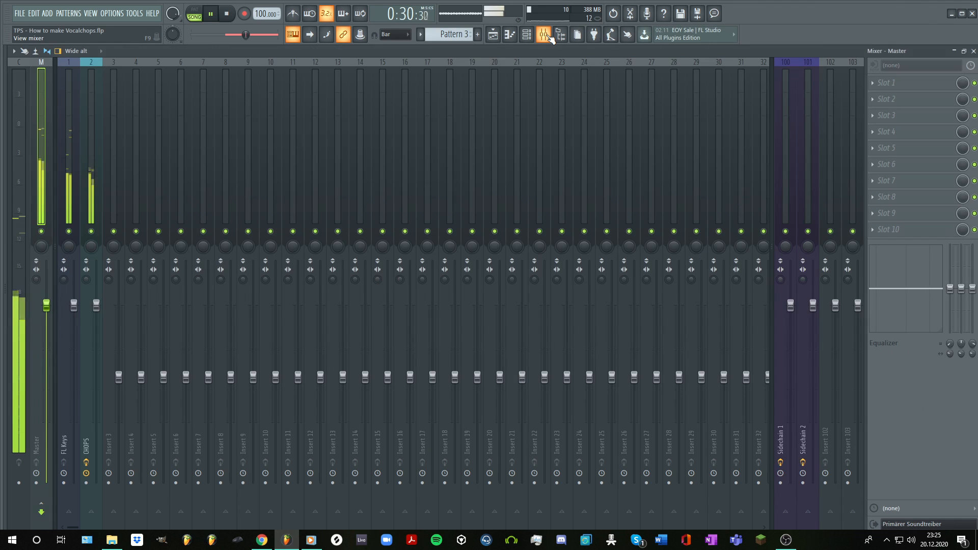
Step: Check the automated Reeverb 2 dry level and Little AlterBoy formant on the CHOPS track during playback, and review the arrangement
click(543, 34)
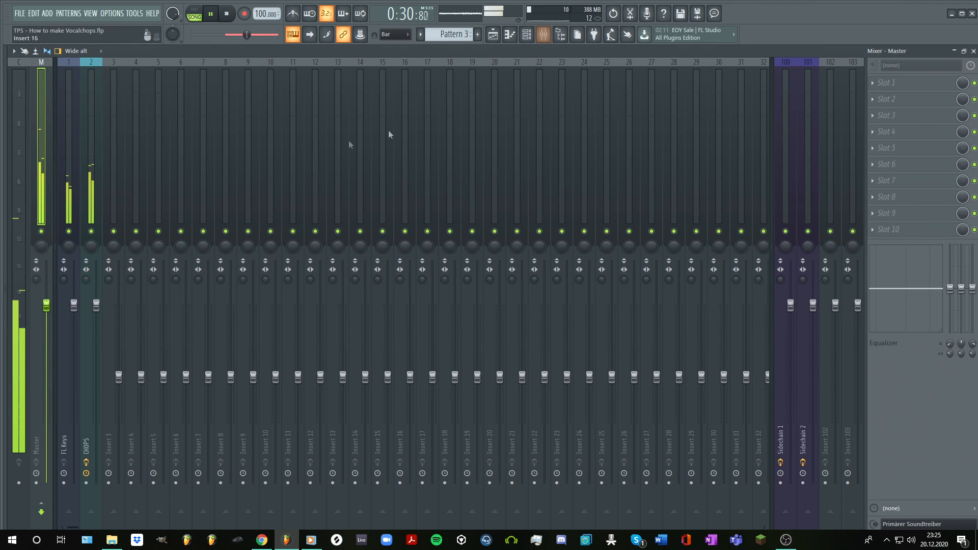
click(88, 193)
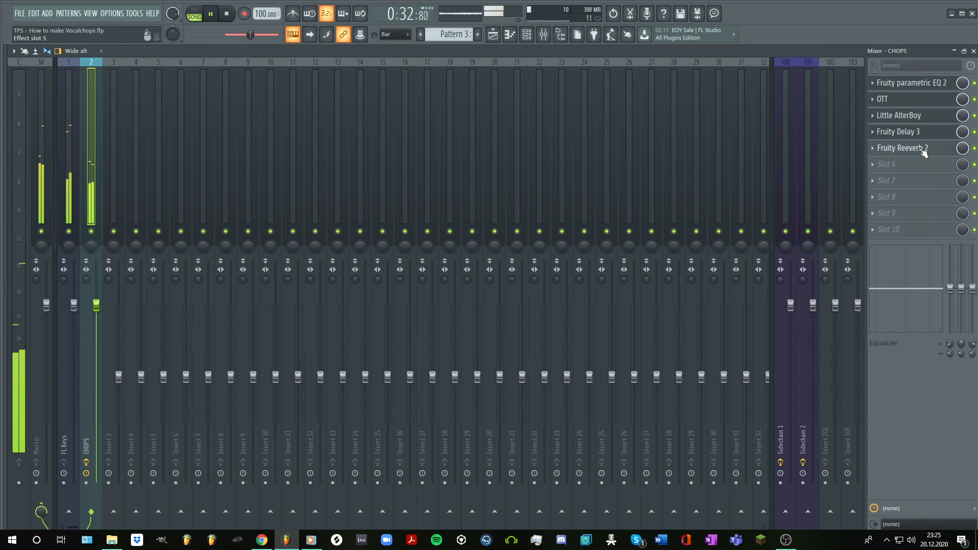
click(923, 150)
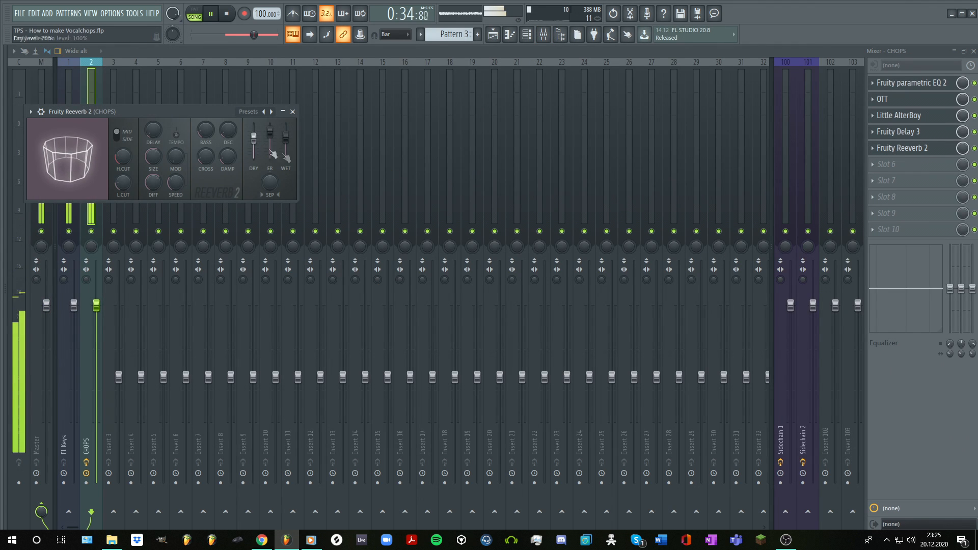
click(917, 115)
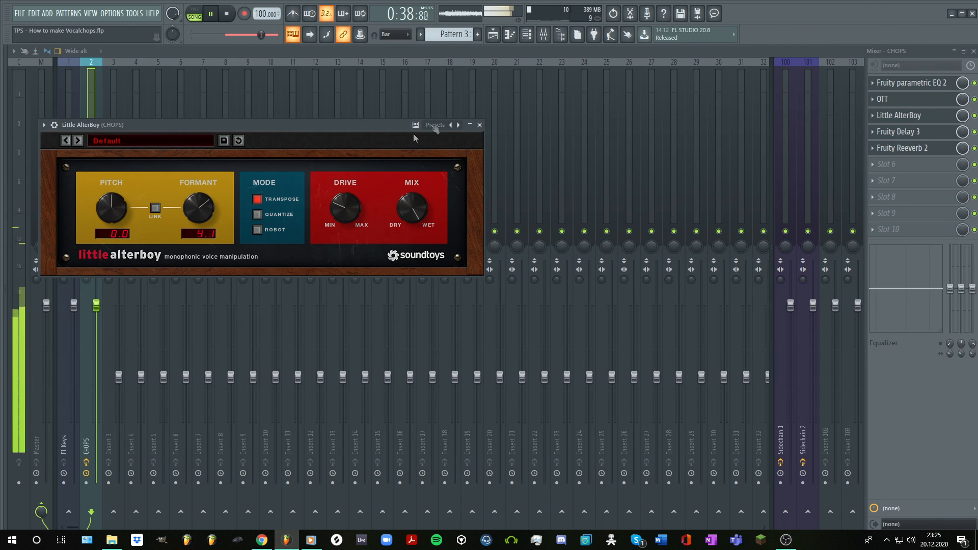
click(497, 36)
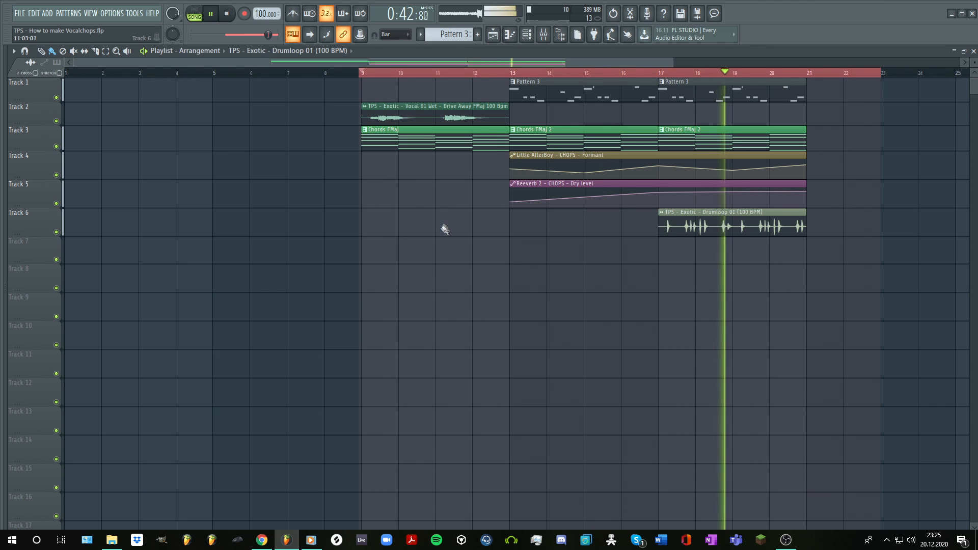
drag(411, 62, 443, 66)
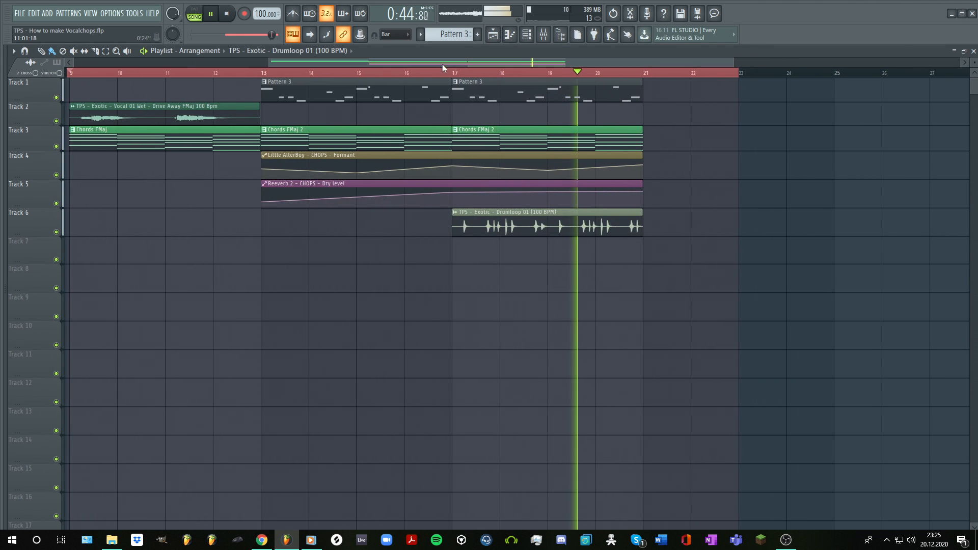